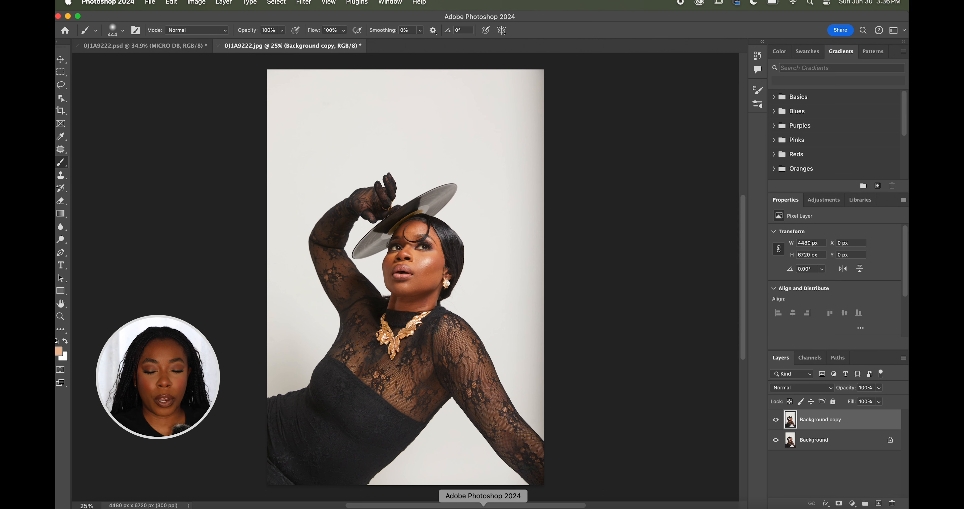
Step: Add a Curves adjustment layer above Background copy, raise its midtones to brighten the image, and invert its mask to black
key(XF86MonBrightnessUp)
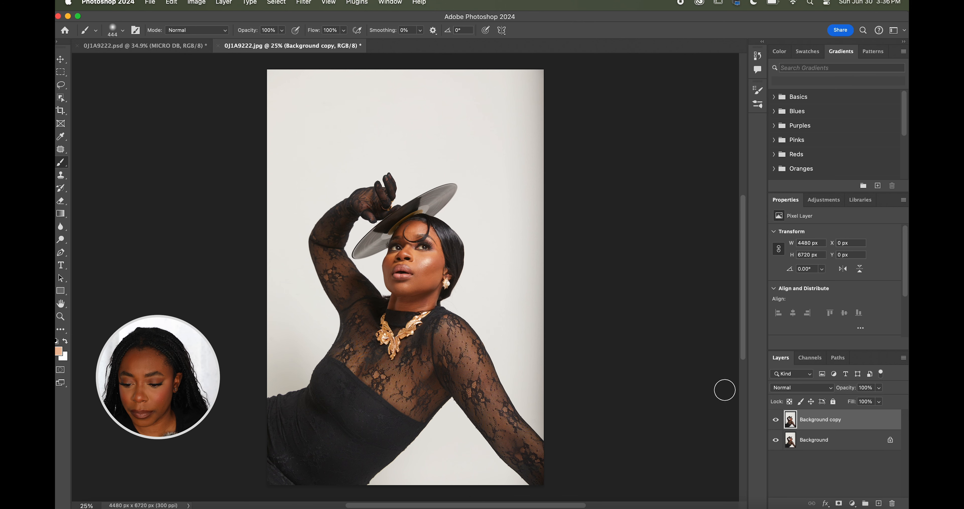
click(852, 502)
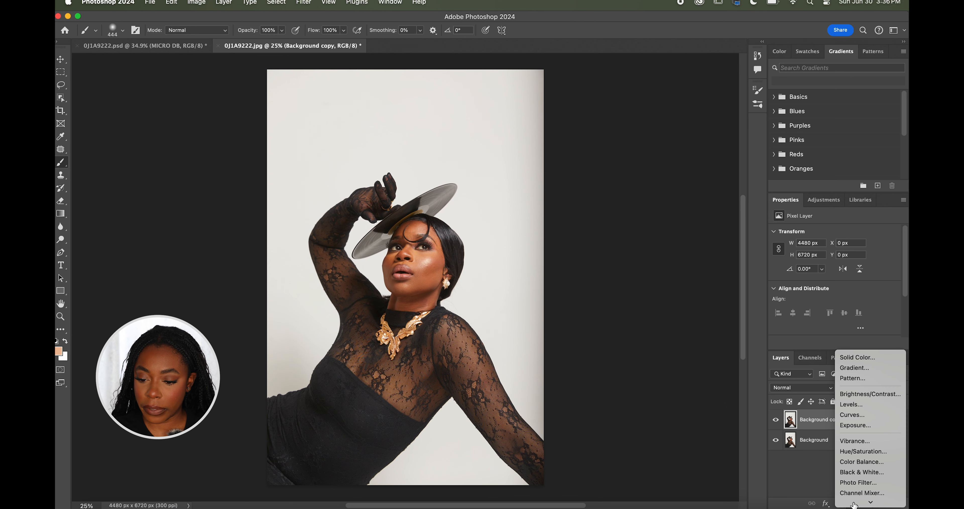
click(871, 407)
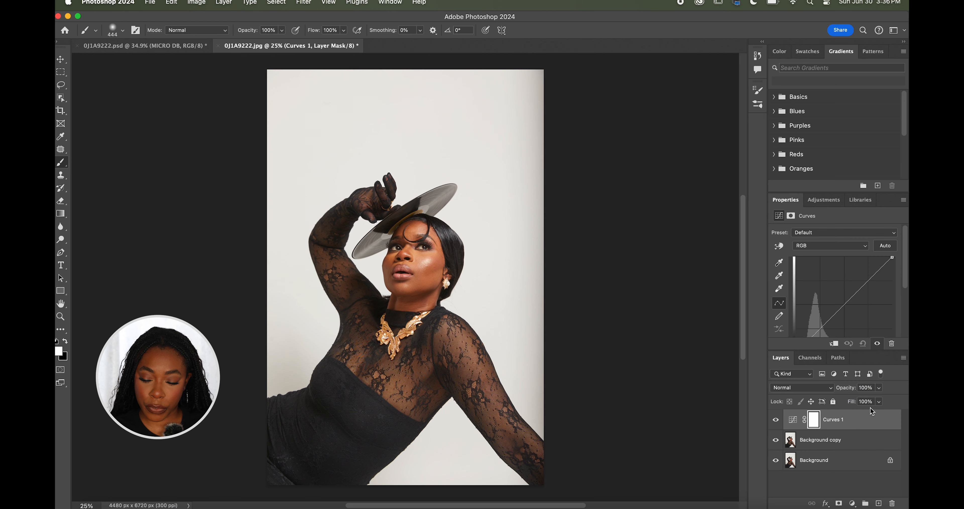
scroll(850, 322, up, 2)
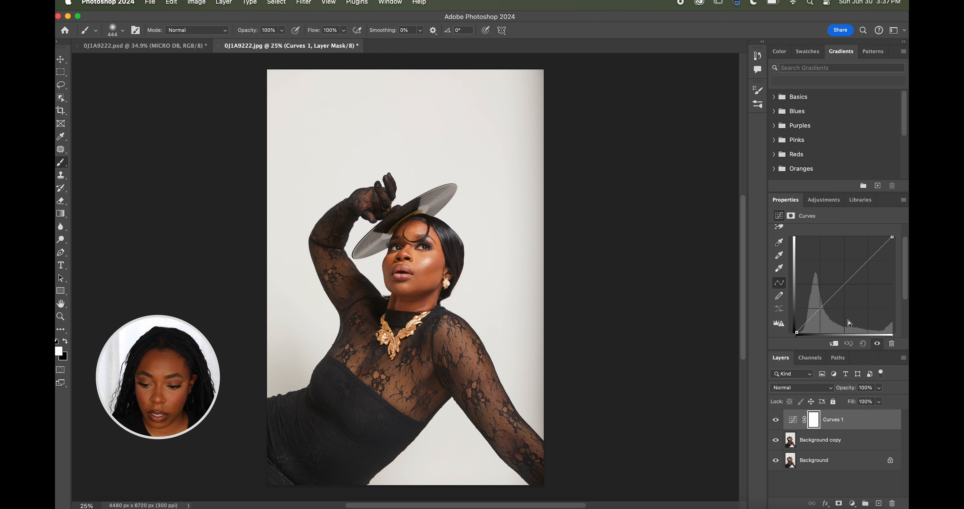
drag(842, 285, 836, 274)
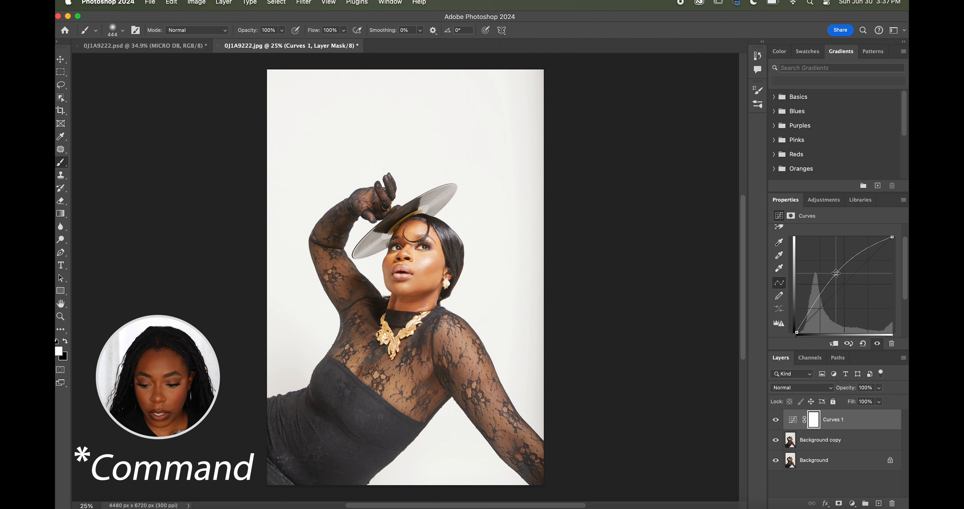
key(super+i)
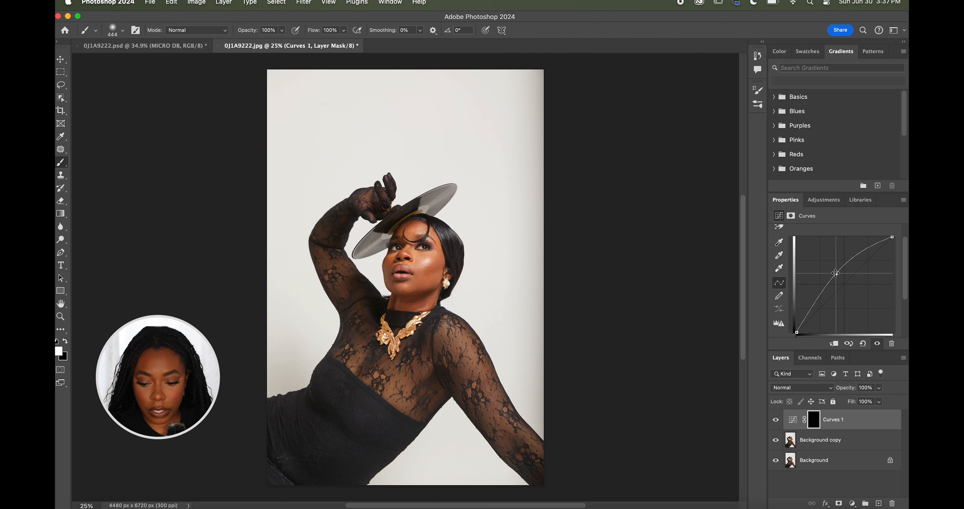
Step: Rename the brightening Curves layer as Dodge
double_click(839, 419)
text(Dodge)
key(Return)
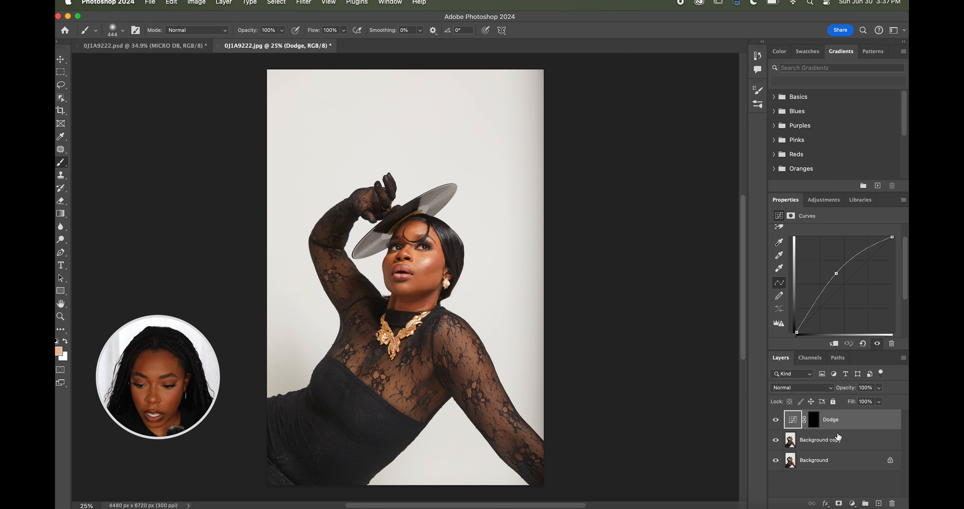
Step: Add a second Curves adjustment layer, lower its midtones to darken the image, and invert its mask to black
click(852, 503)
click(873, 355)
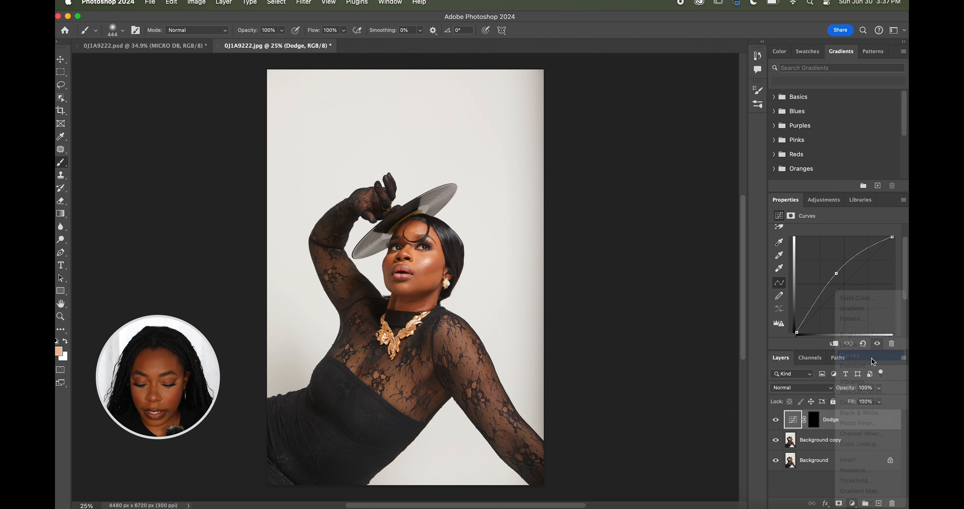
drag(846, 282, 854, 296)
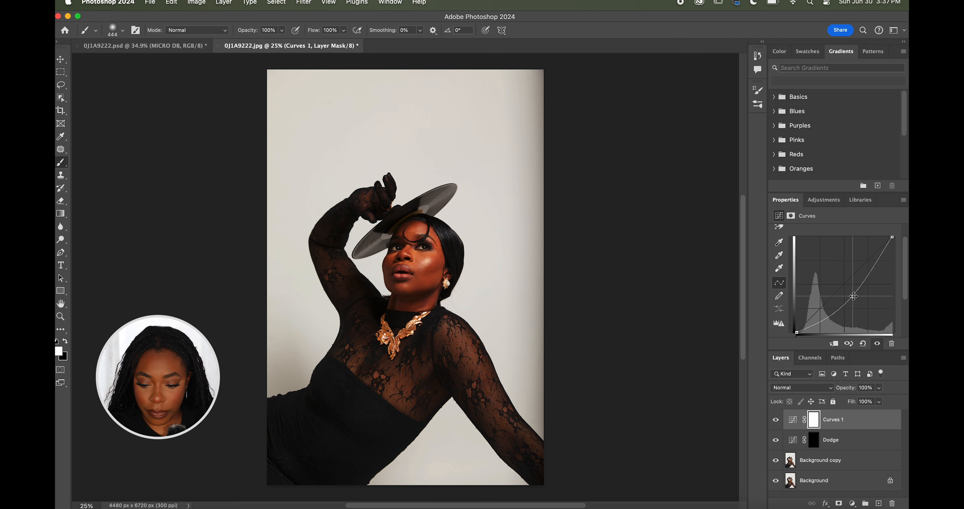
key(super+i)
Step: Rename the darkening Curves layer as Burn
double_click(828, 420)
text(Bu)
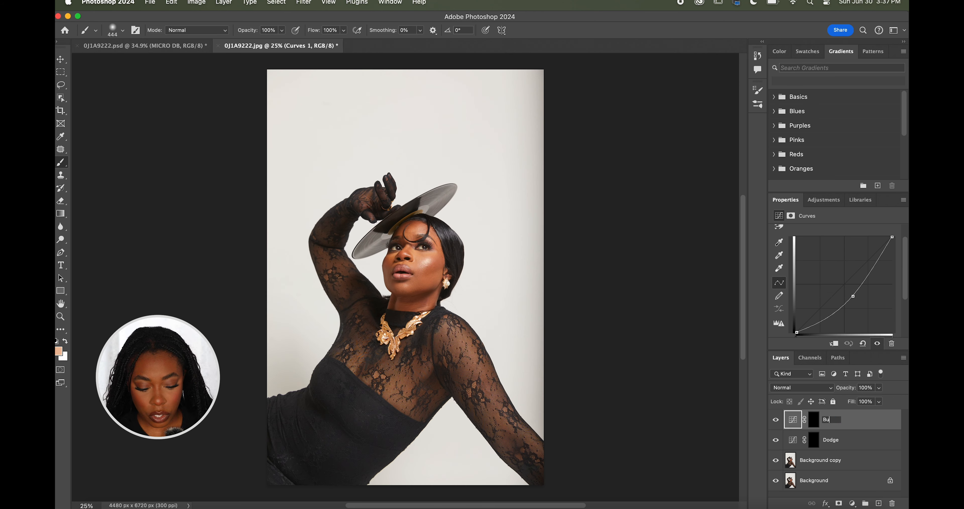
text(rn)
key(Return)
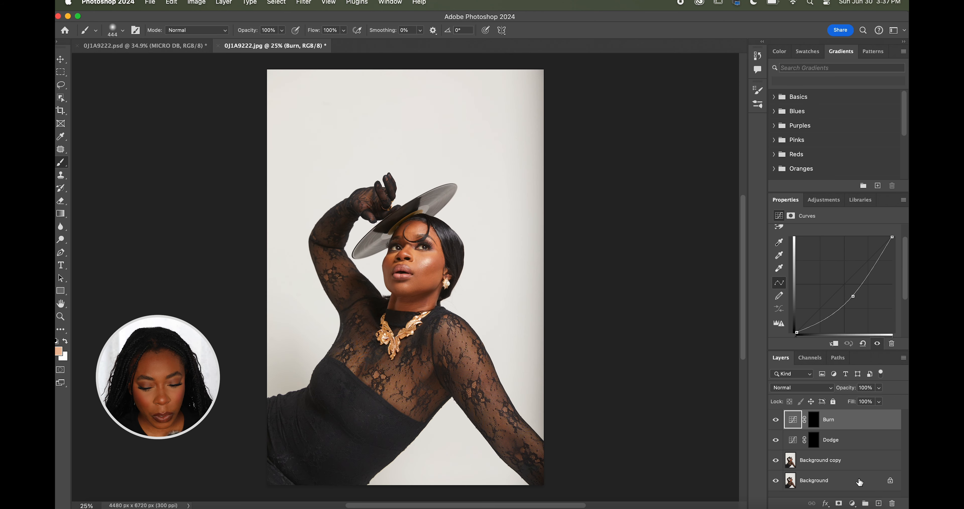
Step: Group the Dodge and Burn layers and name the group MACRO DB
click(865, 503)
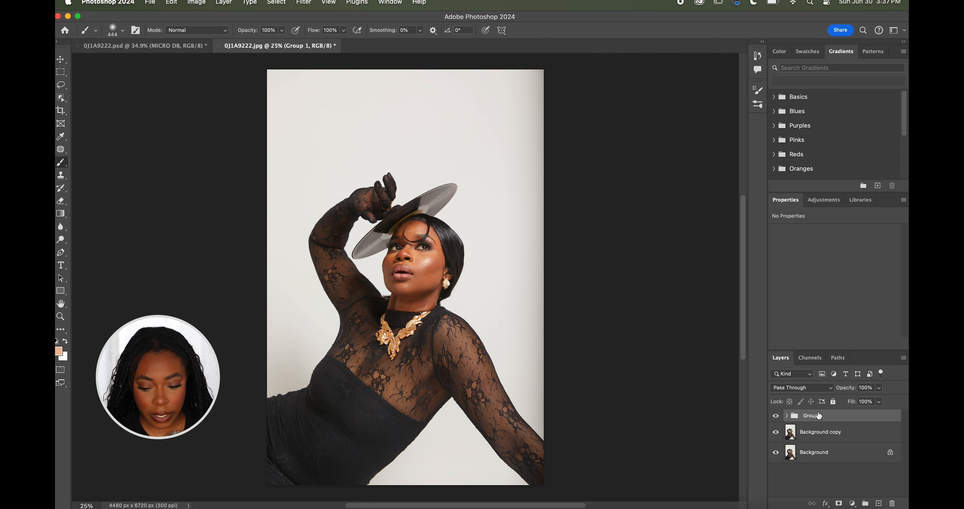
double_click(814, 415)
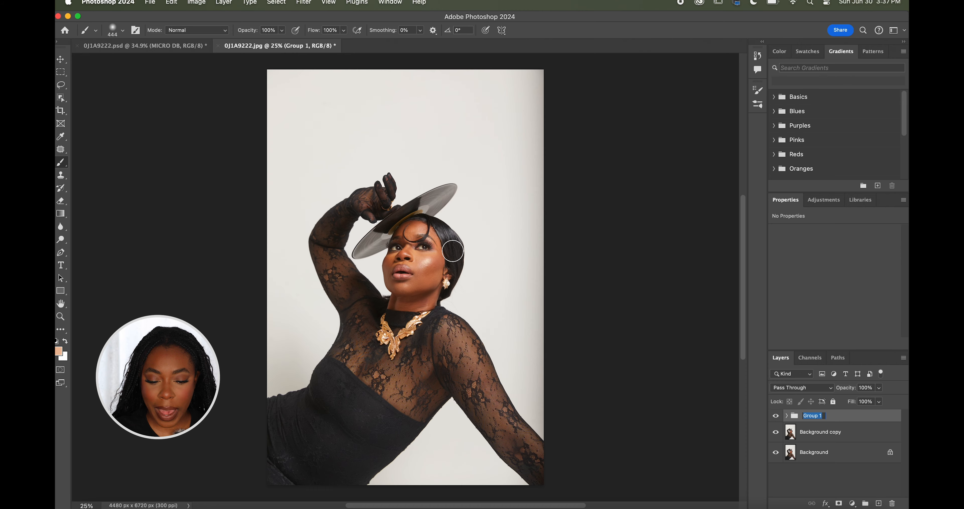
scroll(453, 251, up, 5)
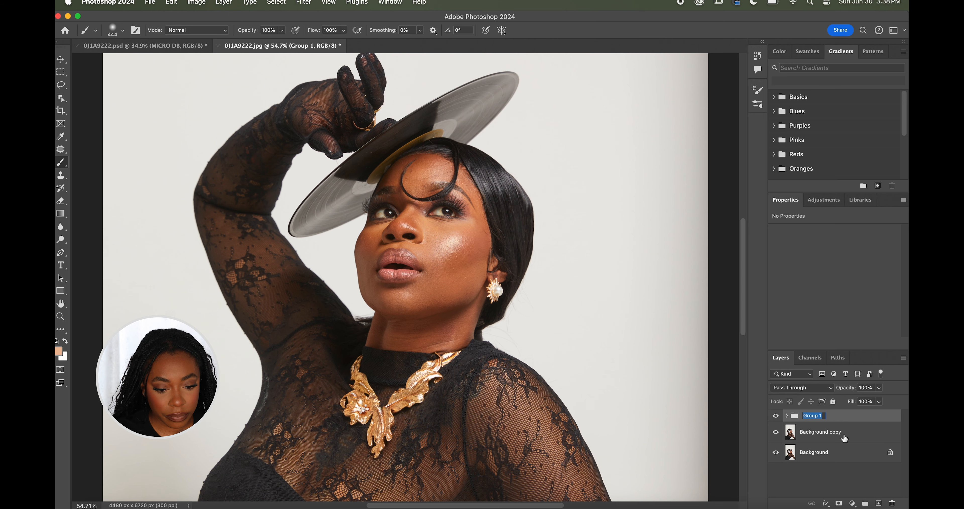
scroll(464, 258, up, 5)
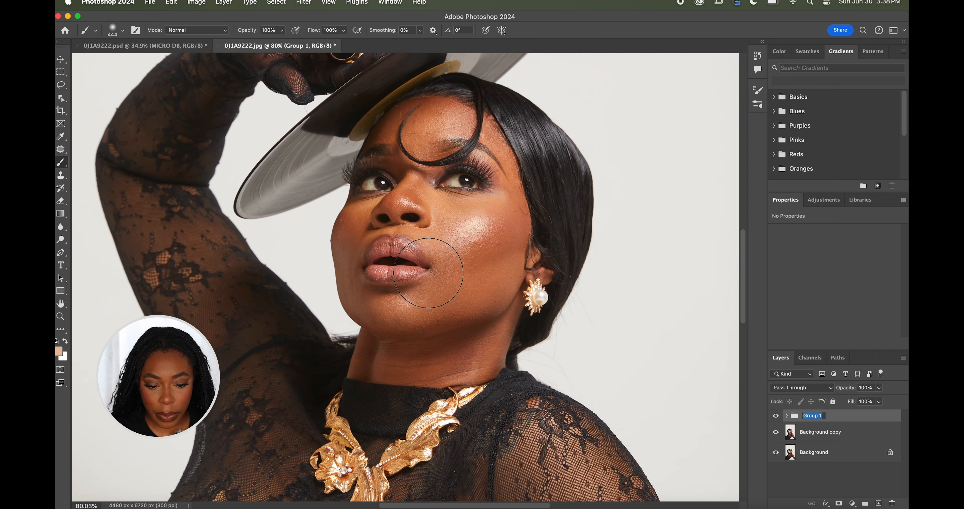
scroll(436, 286, up, 5)
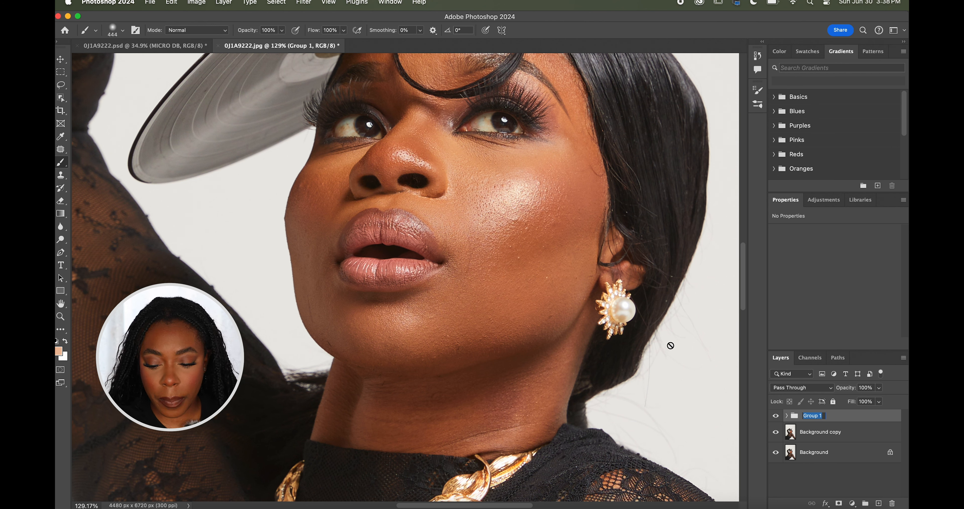
key(Caps_Lock)
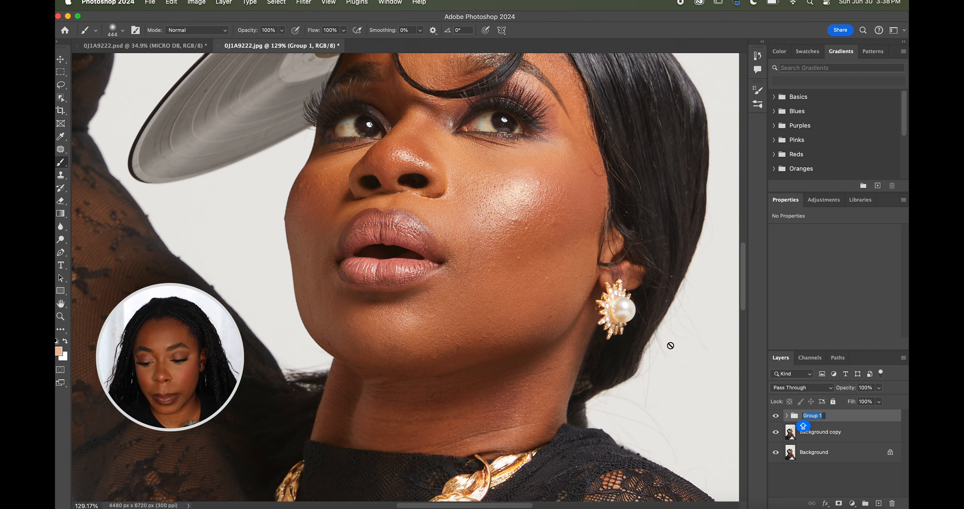
text(MACRO DB)
key(Return)
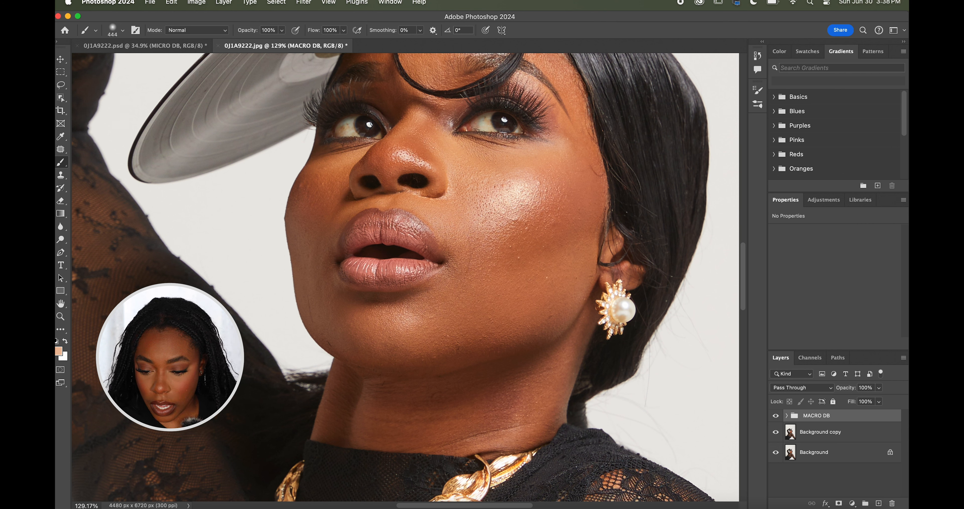
Step: Duplicate the MACRO DB group and name the copy MICRO DB
right_click(849, 417)
click(803, 185)
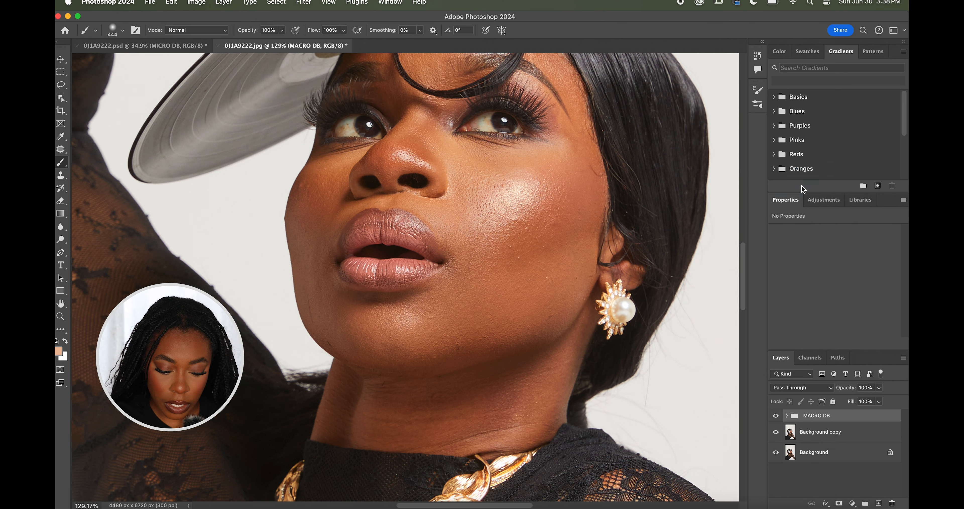
key(Return)
right_click(808, 415)
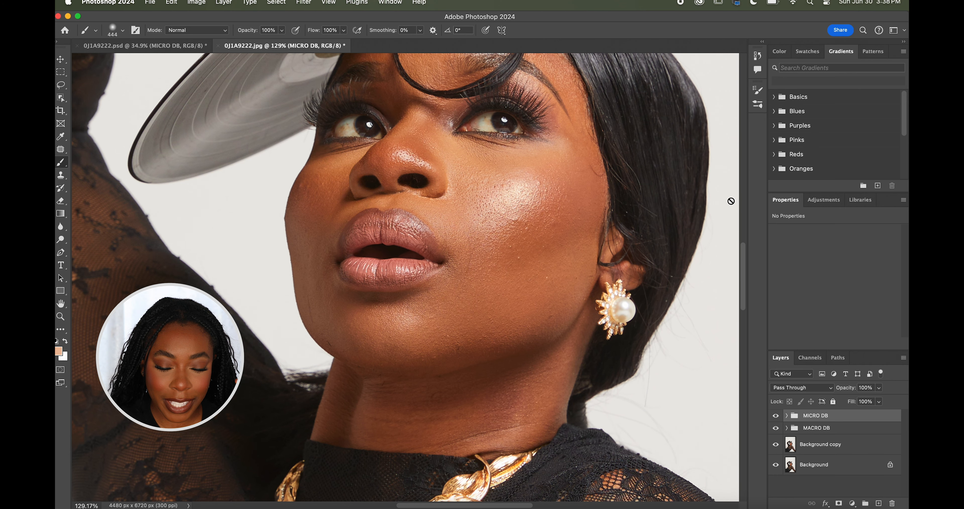
Step: Switch to the 0J1A9222.psd document and examine the model's face and upper body up close
click(160, 48)
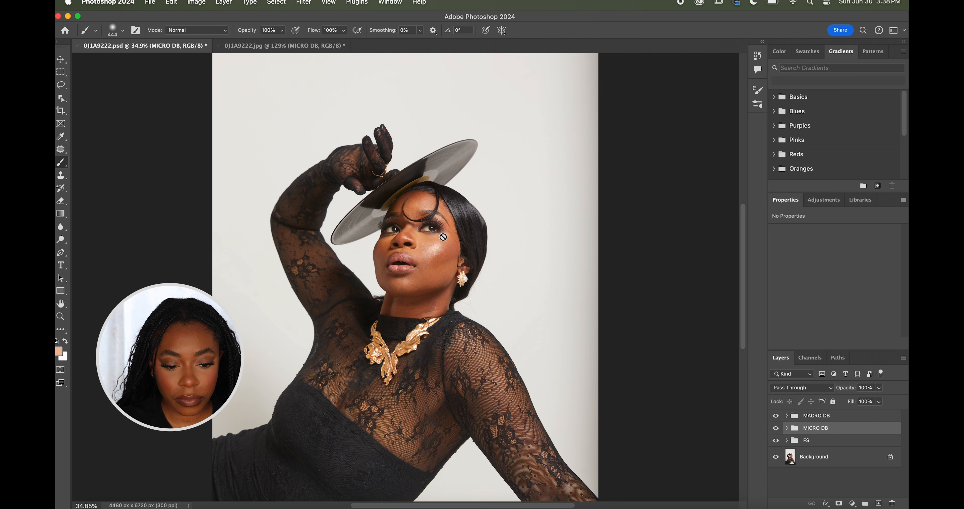
scroll(374, 217, up, 4)
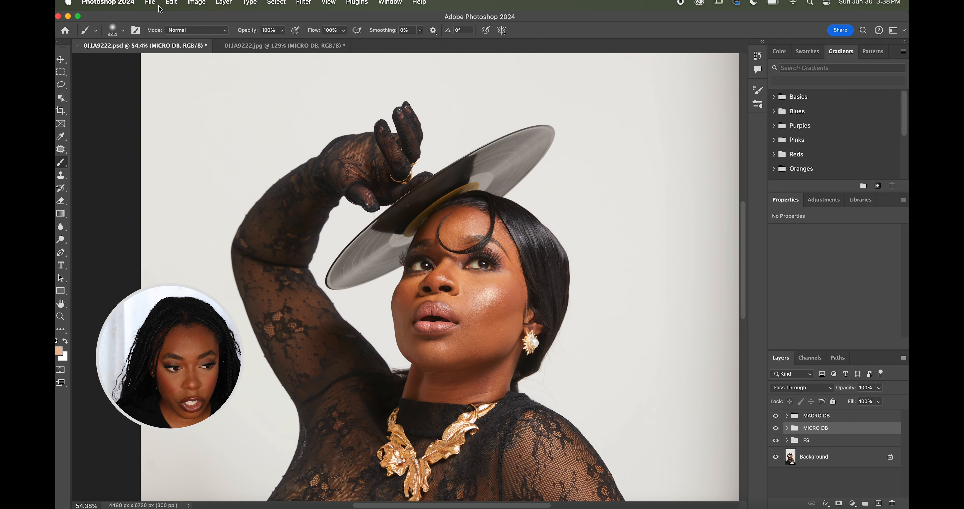
click(78, 16)
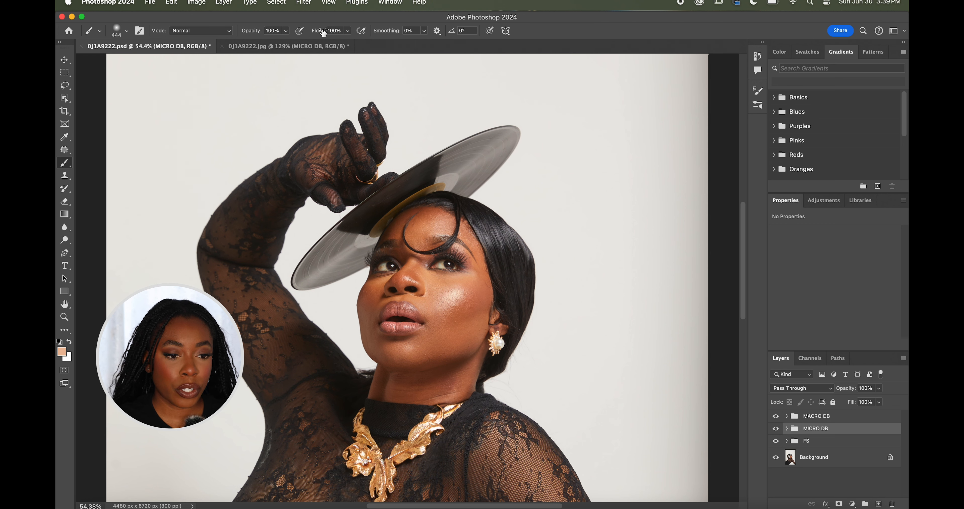
Step: Paint a purple test patch on the backdrop beside the model's hair with the 444 px brush at 100% hardness
click(119, 33)
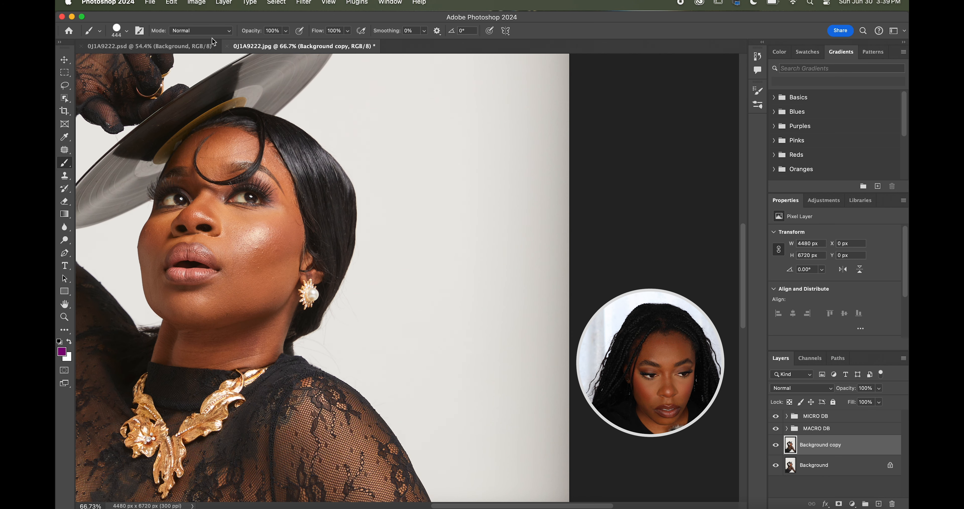
click(126, 30)
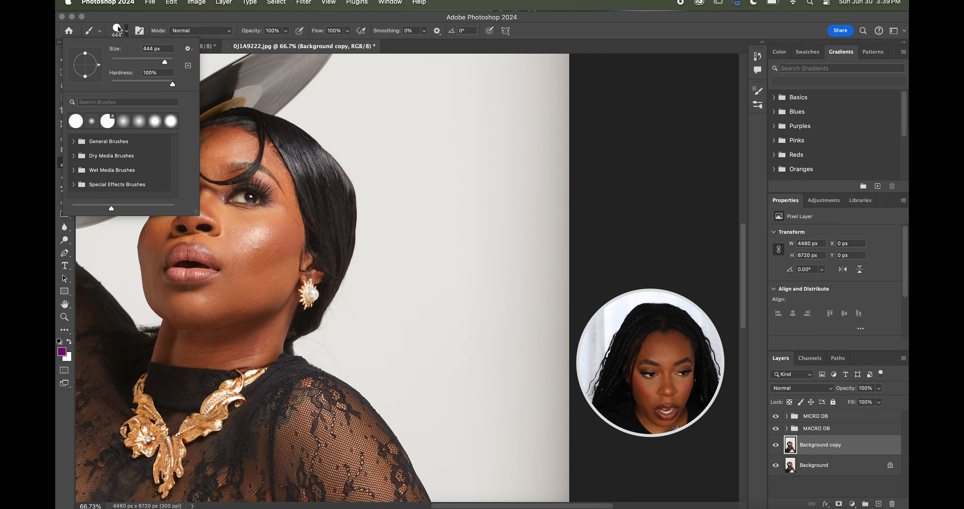
click(464, 288)
drag(464, 288, 461, 271)
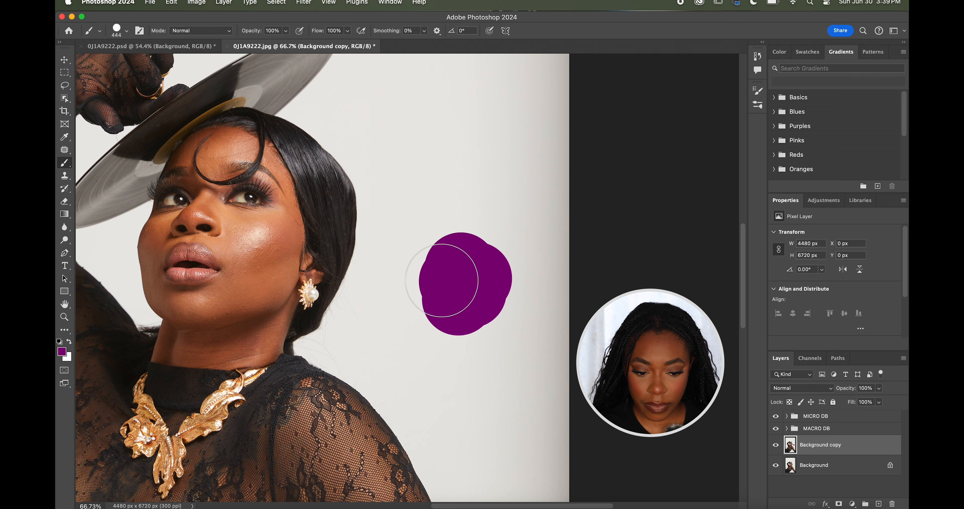
scroll(496, 266, left, 3)
scroll(496, 266, up, 1)
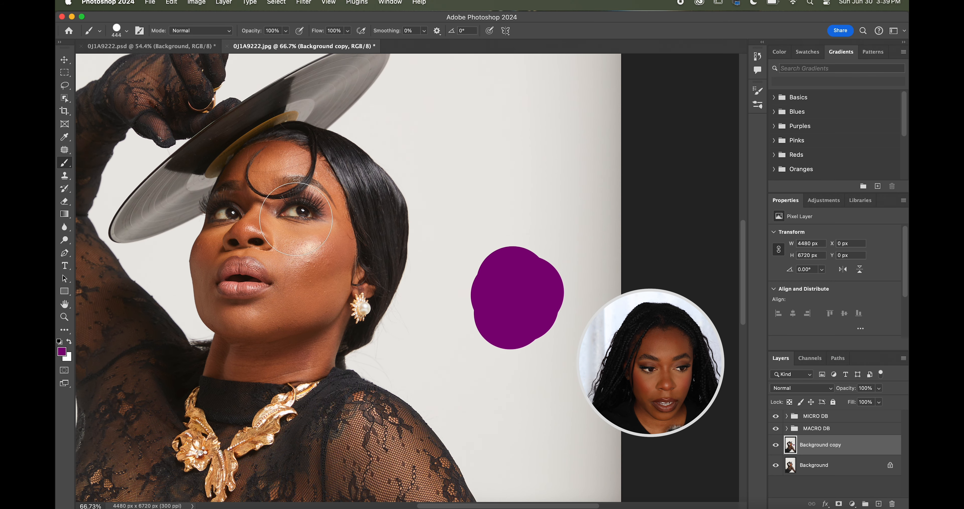
Step: Set the brush hardness to 0%, testing it with a soft purple patch on the backdrop, and undo both test patches
click(127, 31)
drag(173, 84, 57, 87)
mouse_move(541, 188)
mouse_down()
mouse_move(495, 186)
mouse_move(542, 218)
mouse_move(549, 191)
mouse_up()
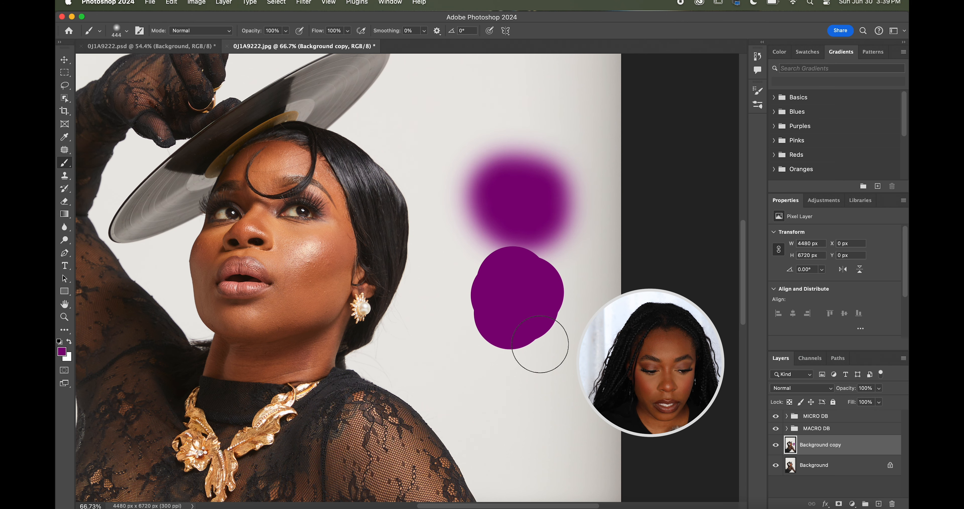
key(super+z)
key(super+z)
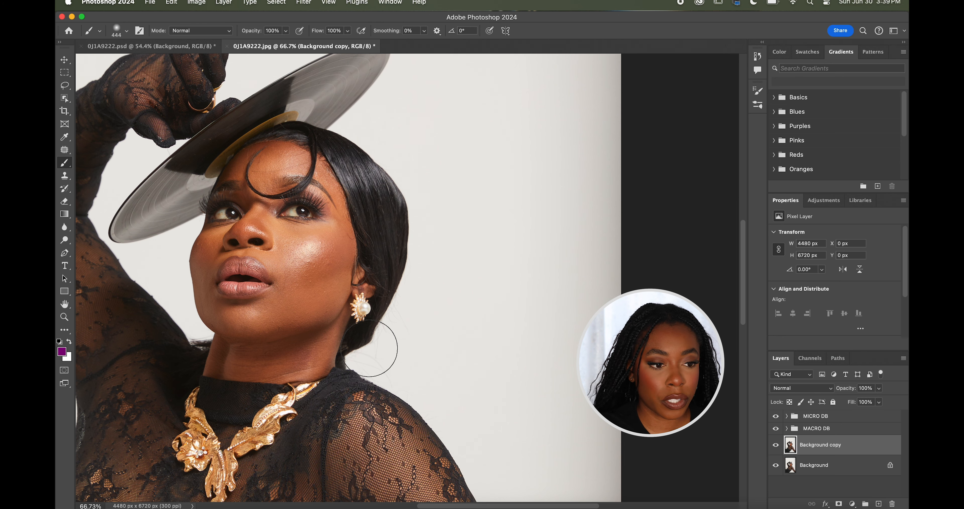
Step: Return to the 0J1A9222.psd document and reduce the brush size to 94 px
click(157, 45)
click(118, 33)
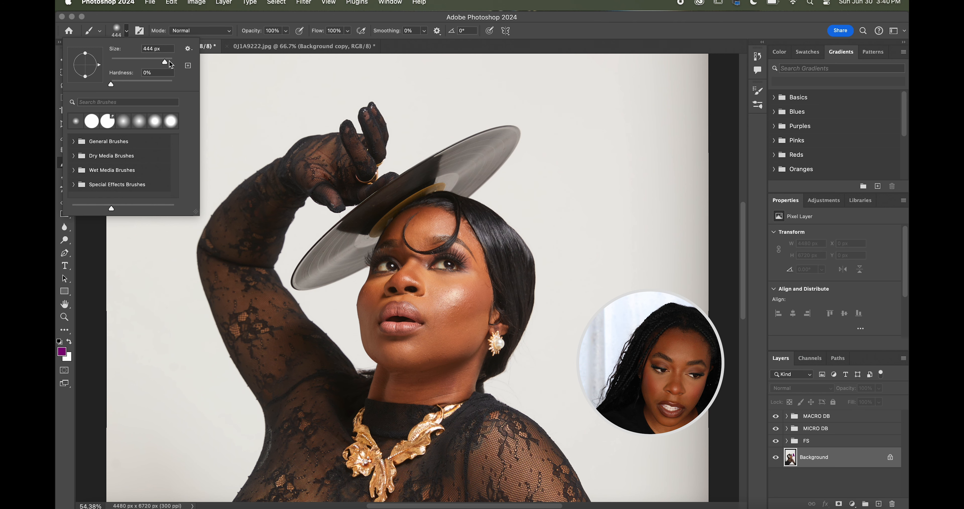
drag(165, 62, 156, 64)
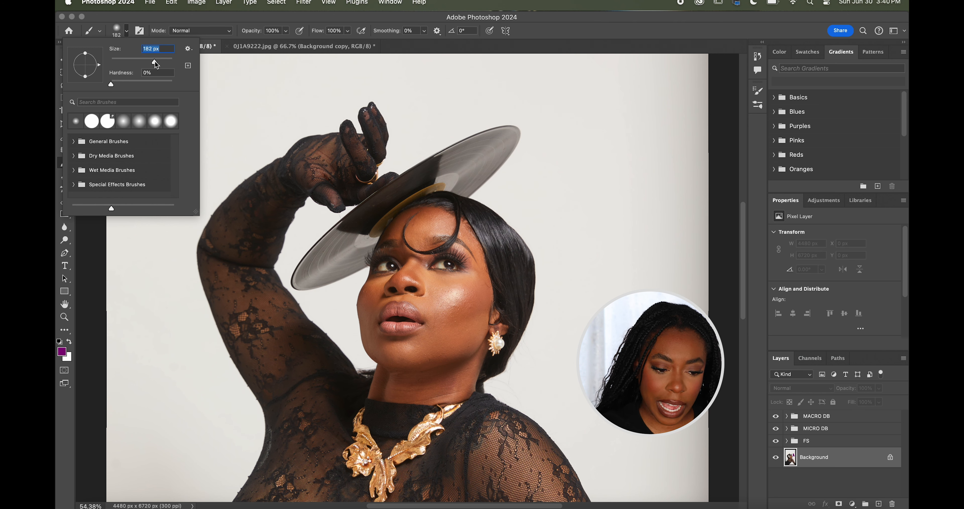
drag(156, 64, 122, 63)
click(140, 64)
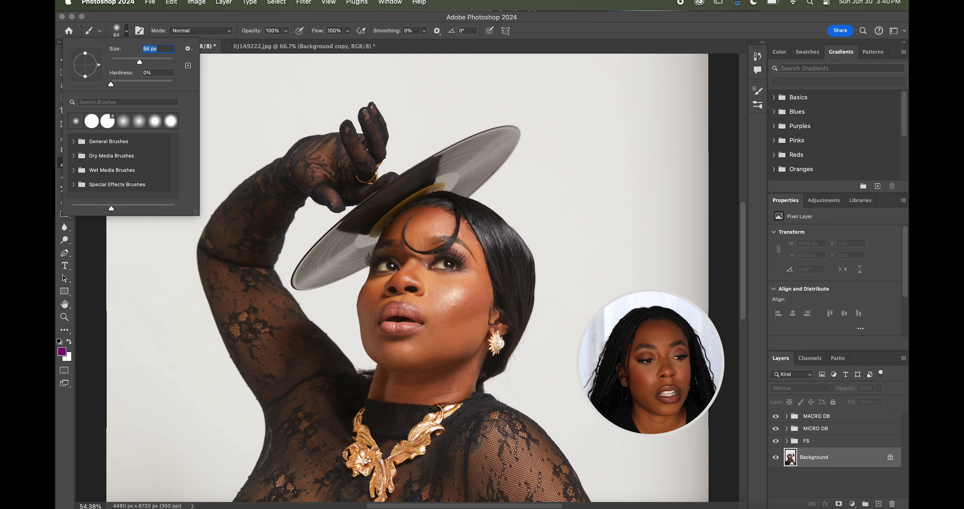
Step: Open the brush's flow and opacity settings to examine them
click(347, 32)
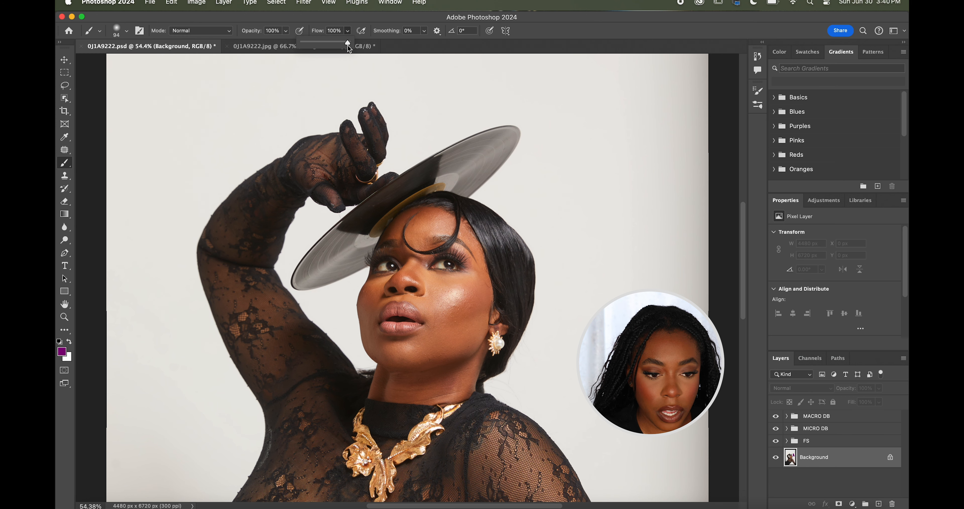
click(285, 32)
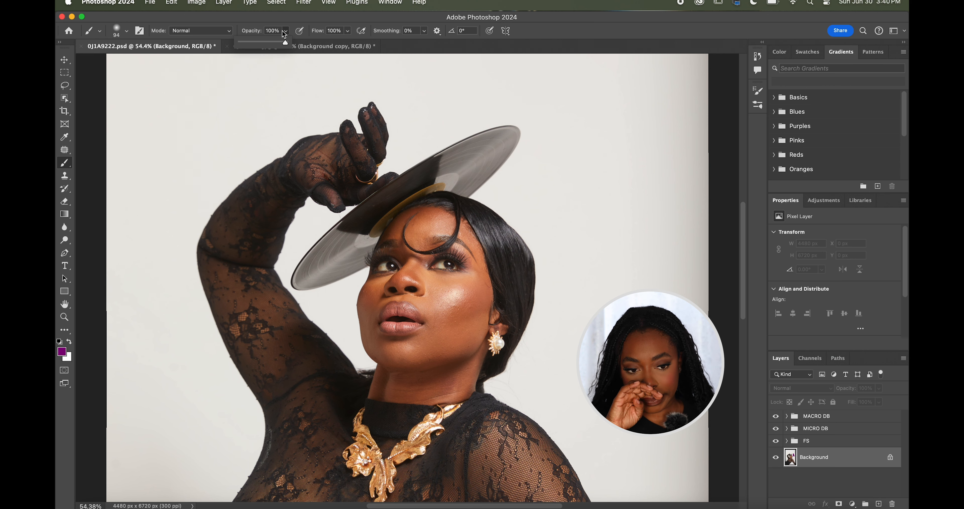
click(350, 36)
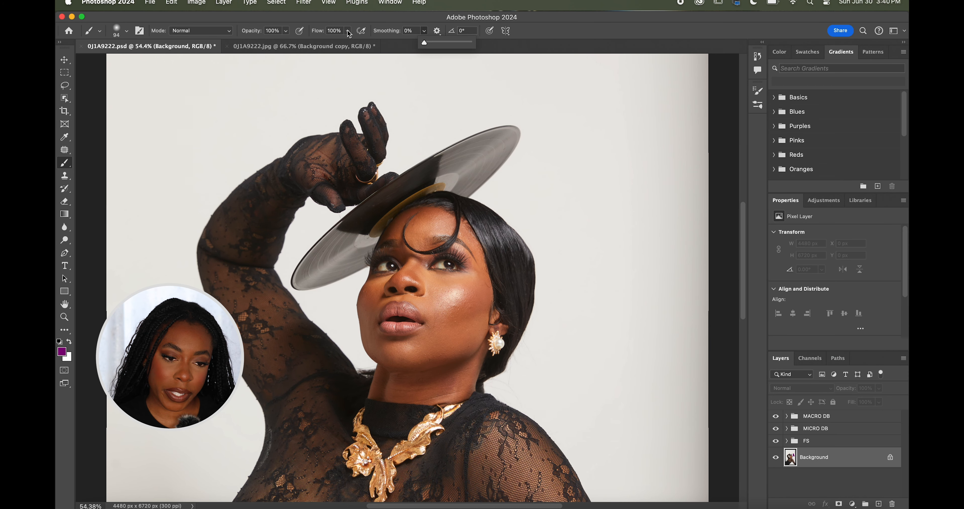
Step: Set the brush flow to 3% and deselect the Background layer
drag(349, 33, 305, 46)
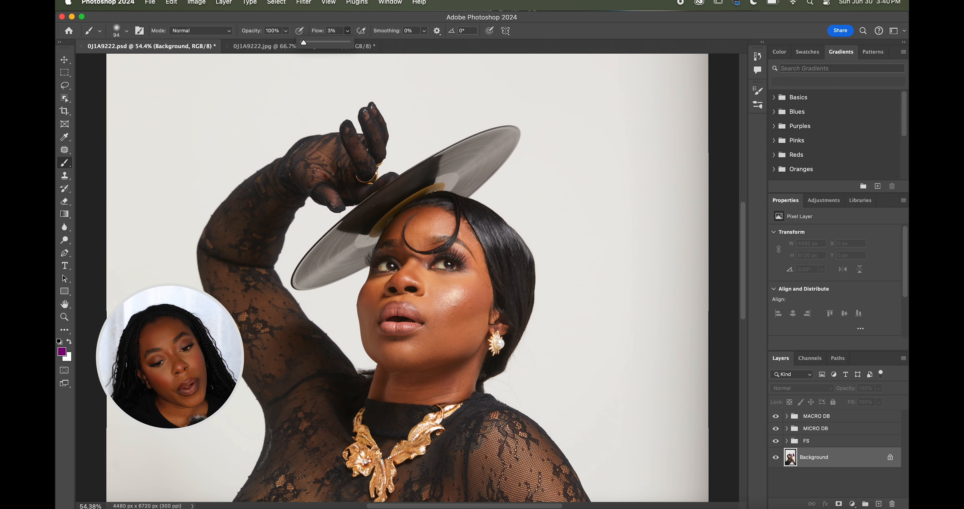
click(853, 488)
scroll(363, 439, up, 5)
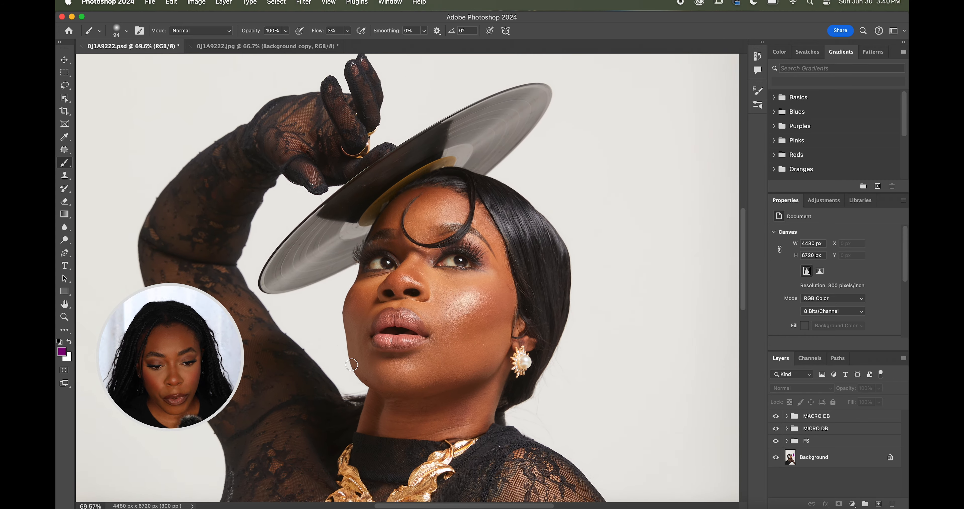
scroll(351, 363, up, 1)
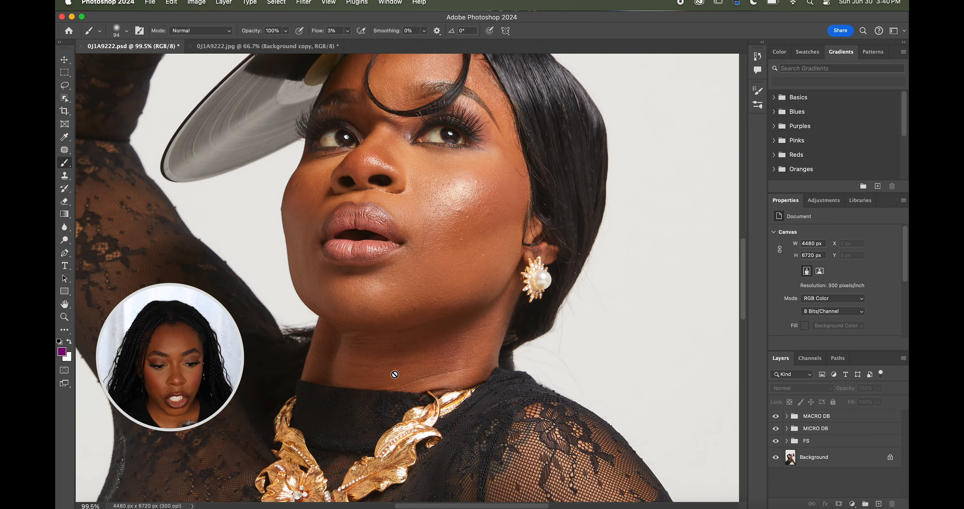
scroll(394, 375, up, 3)
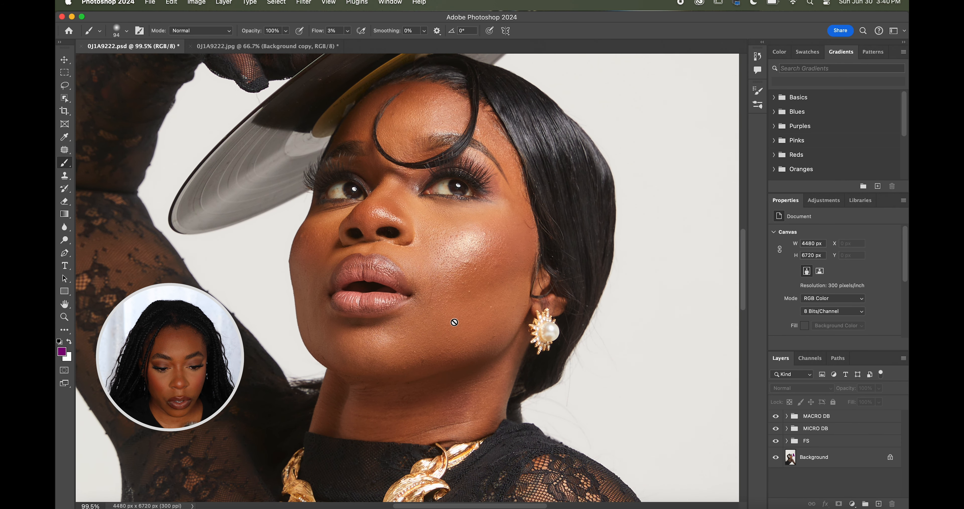
Step: Expand the MICRO DB group, target its dodge layer's mask and make white the painting colour
click(788, 428)
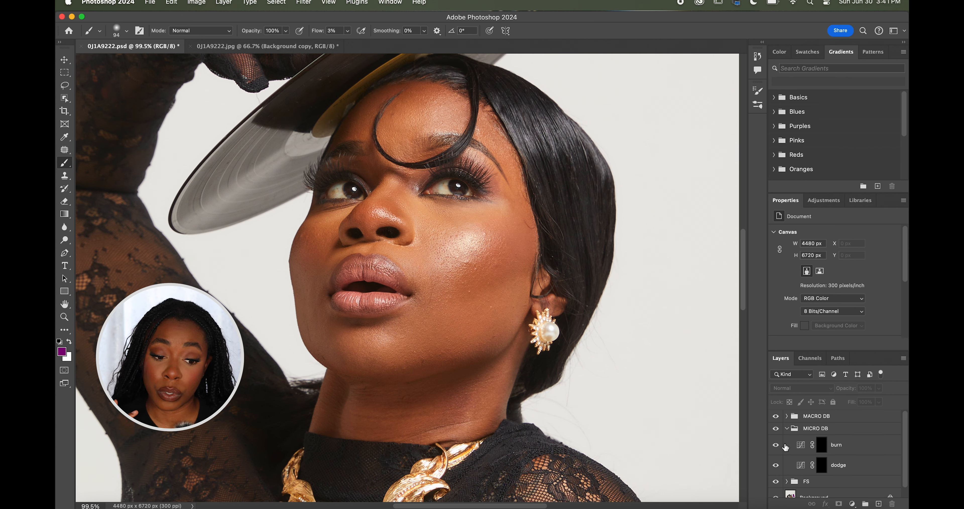
click(858, 468)
key(x)
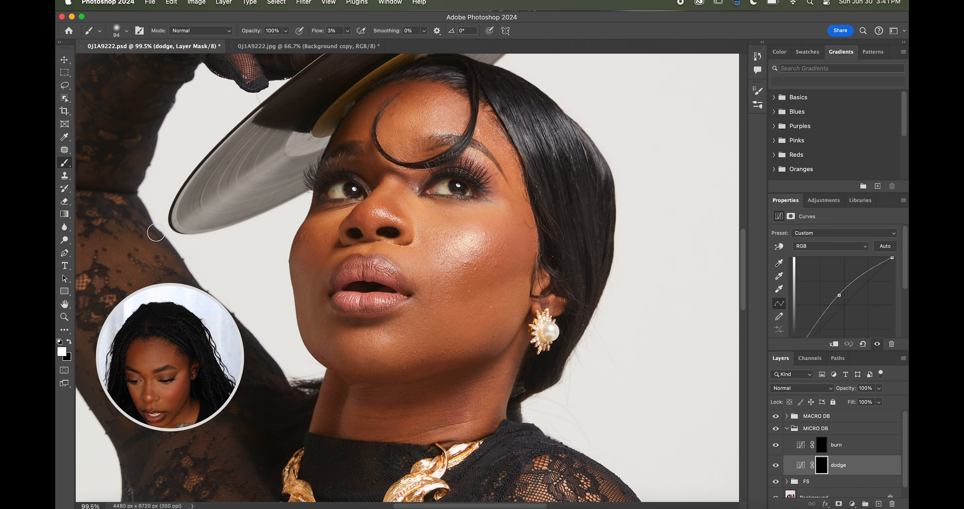
Step: Set the brush size to 76 px for dodging the cheek beside the mouth
click(116, 31)
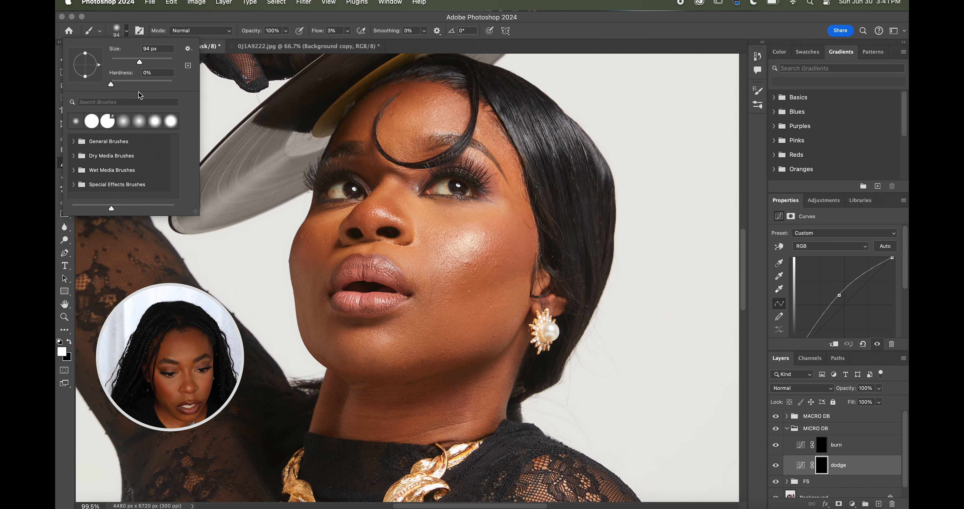
drag(137, 62, 134, 61)
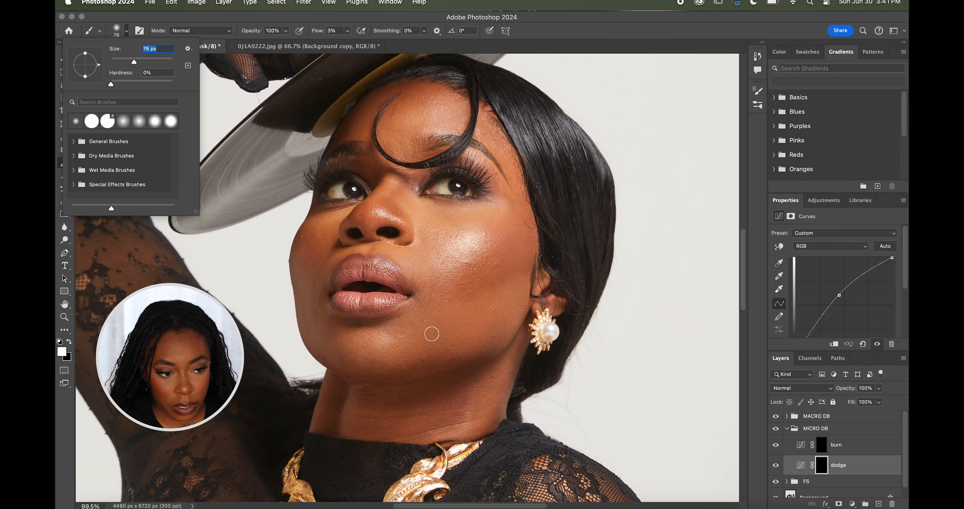
click(419, 290)
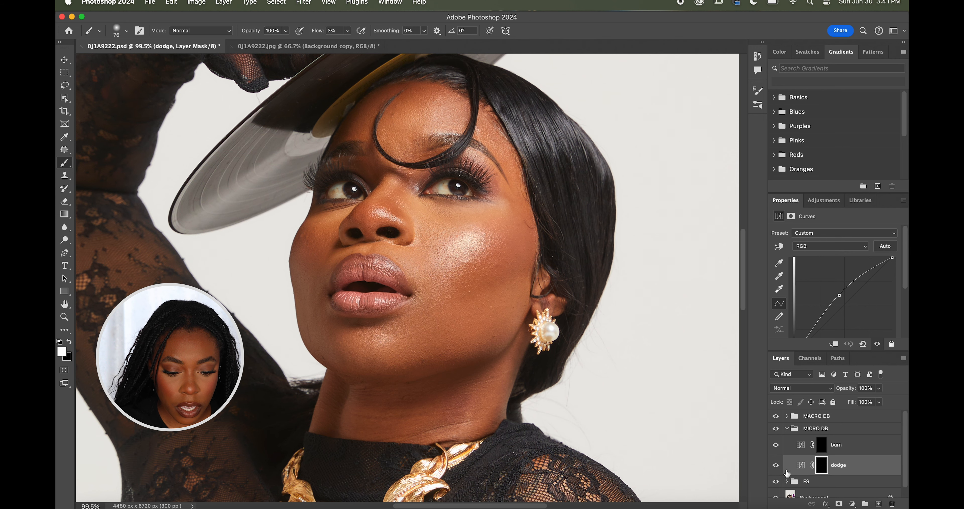
Step: Toggle the visibility of the MICRO DB dodge layer to compare the skin with and without it
click(776, 465)
click(776, 465)
click(776, 465)
click(775, 465)
scroll(506, 365, down, 6)
scroll(505, 366, down, 4)
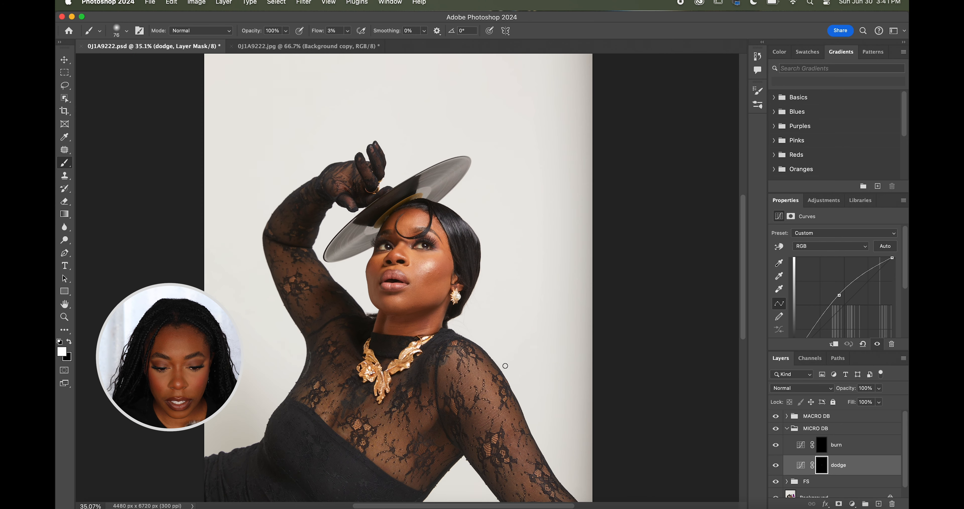
click(776, 468)
click(775, 467)
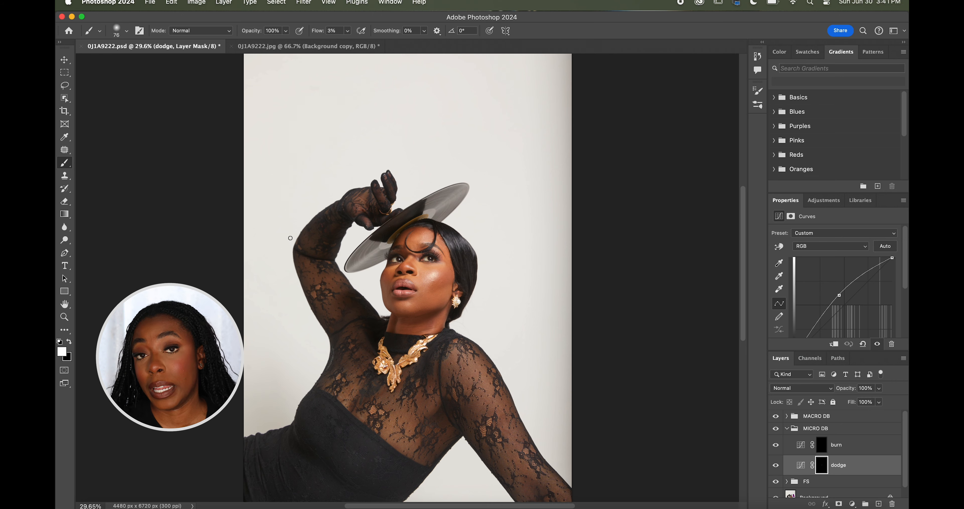
Step: Examine the skin around the nose, eyes, forehead, mouth and neck for uneven patches to dodge
scroll(444, 270, up, 5)
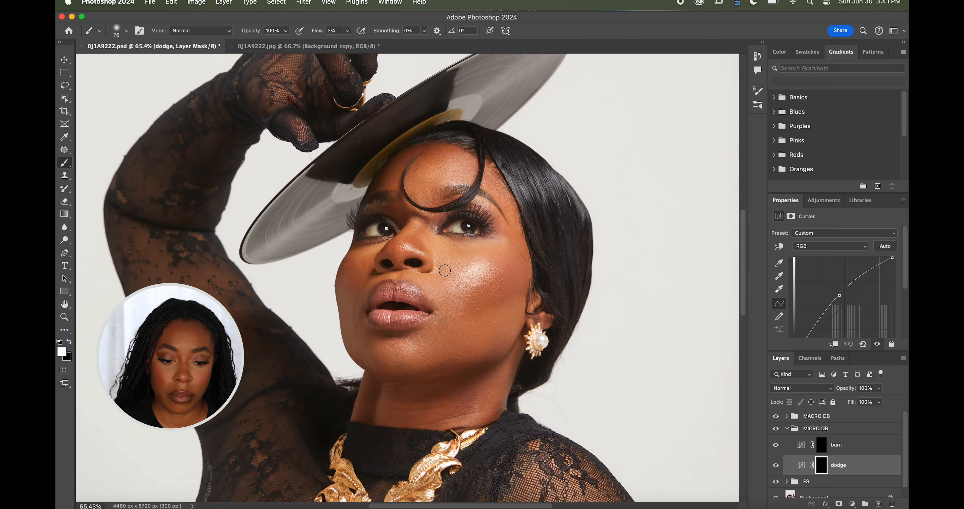
scroll(521, 323, right, 2)
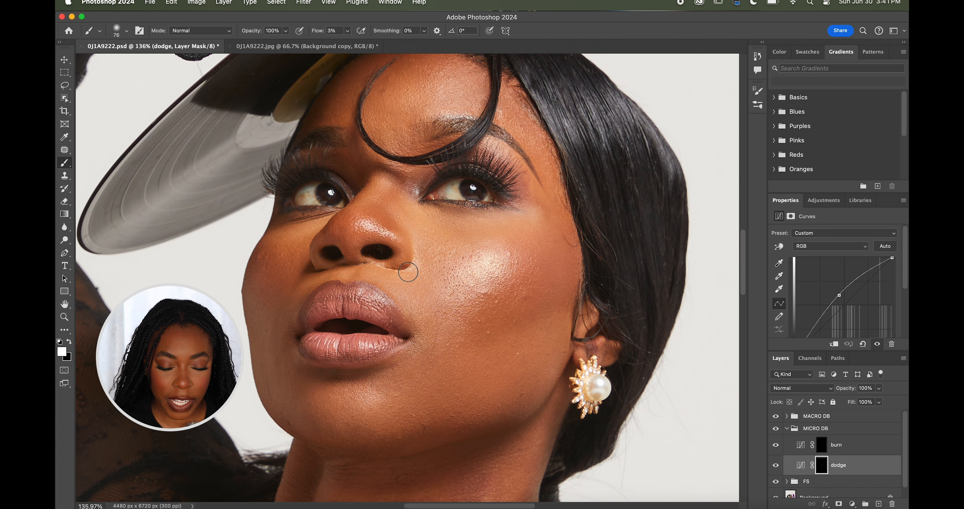
scroll(408, 272, right, 5)
scroll(408, 272, up, 2)
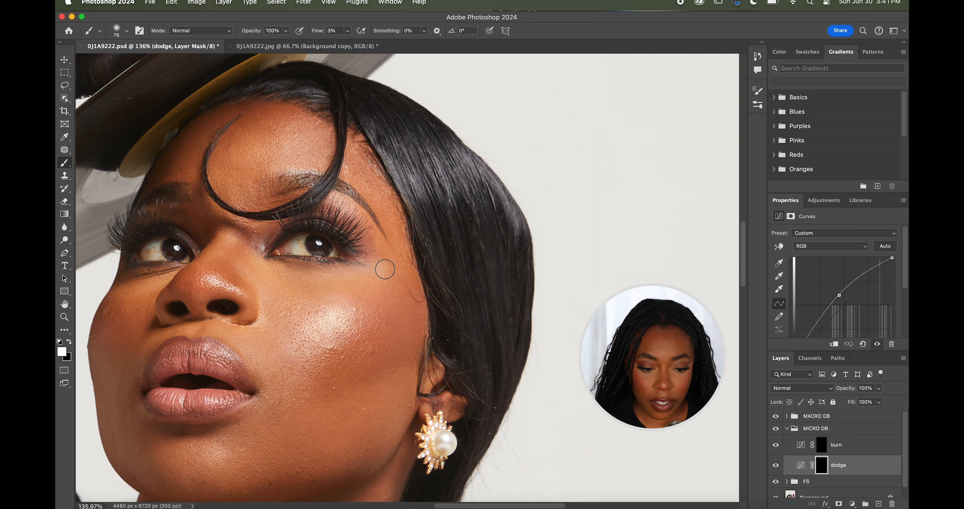
scroll(407, 241, left, 8)
scroll(407, 242, down, 1)
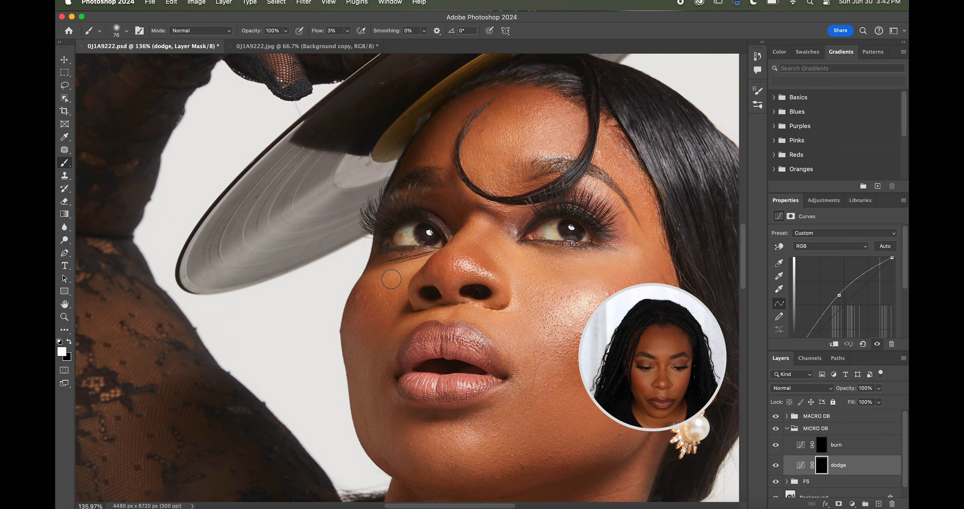
scroll(391, 279, right, 2)
scroll(391, 279, up, 1)
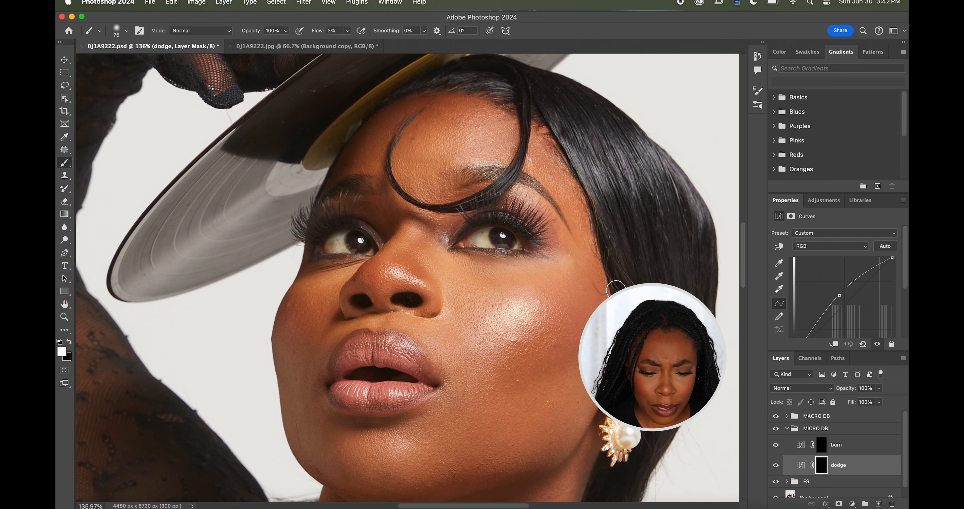
scroll(616, 288, up, 4)
scroll(445, 301, down, 10)
scroll(445, 301, right, 2)
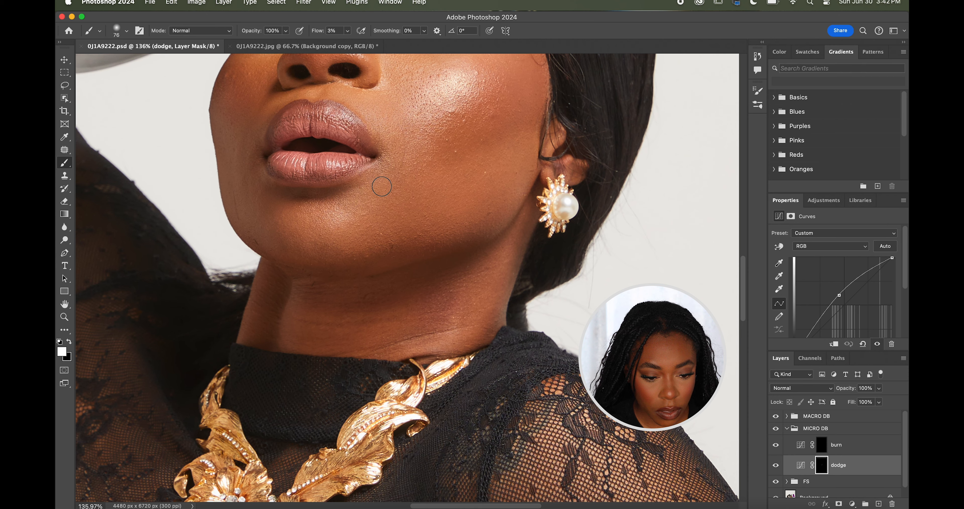
scroll(355, 214, down, 1)
Step: Review the whole portrait with the MICRO DB dodge layer hidden and shown again
scroll(355, 214, down, 5)
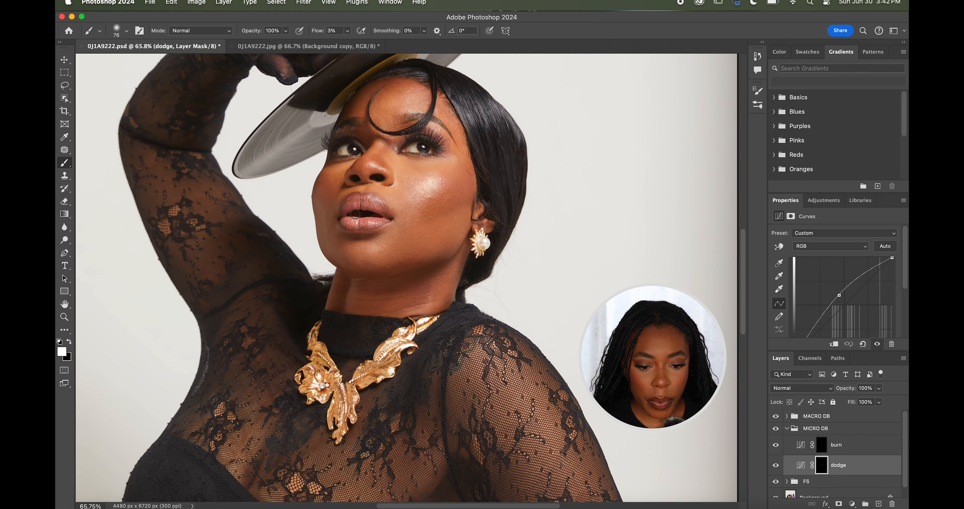
scroll(356, 214, down, 1)
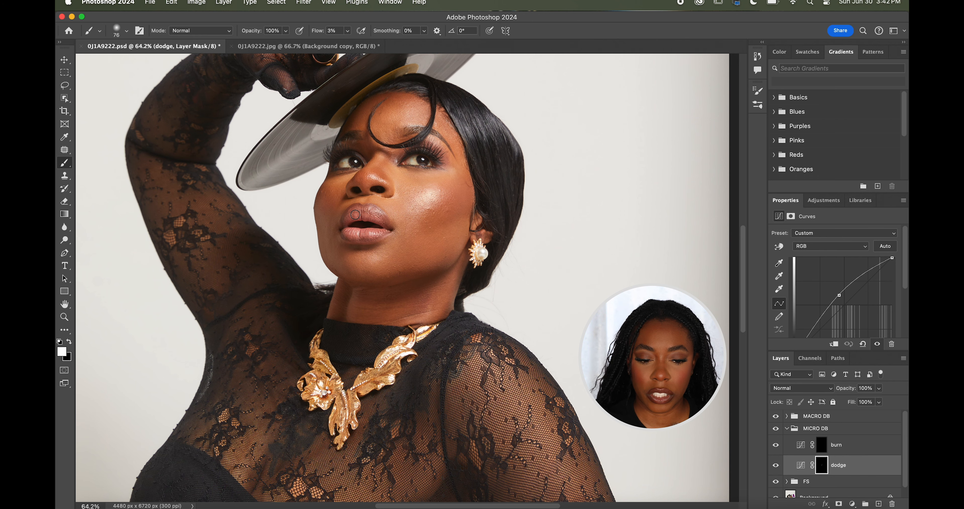
scroll(355, 215, down, 6)
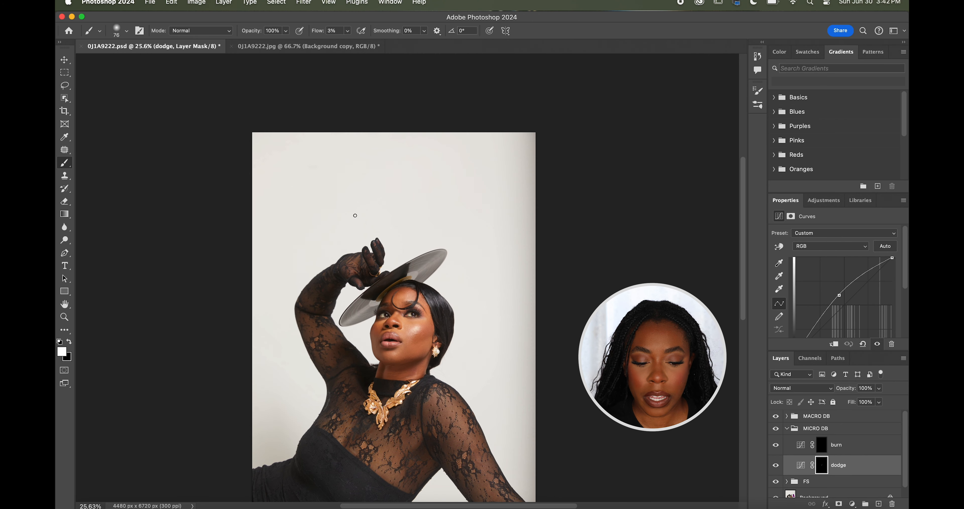
scroll(355, 215, down, 3)
scroll(365, 285, up, 3)
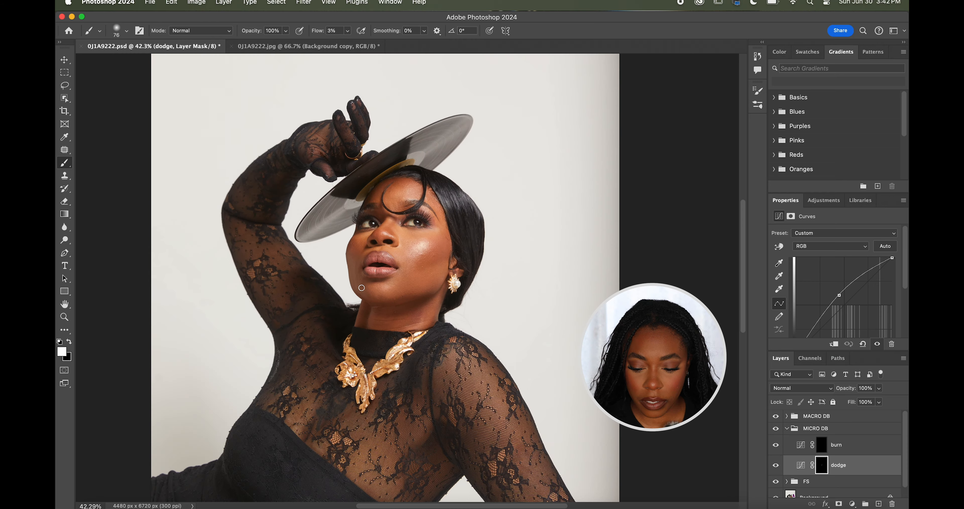
scroll(314, 358, down, 2)
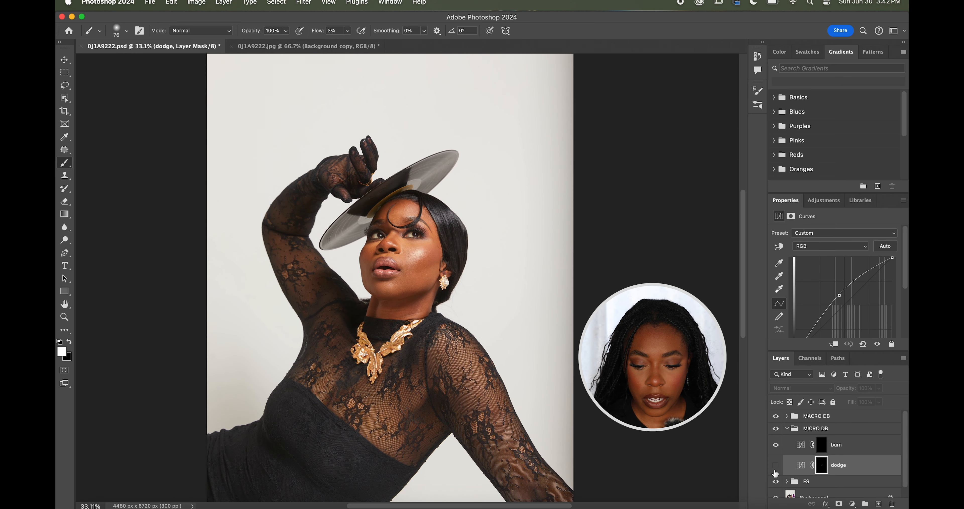
scroll(375, 75, up, 5)
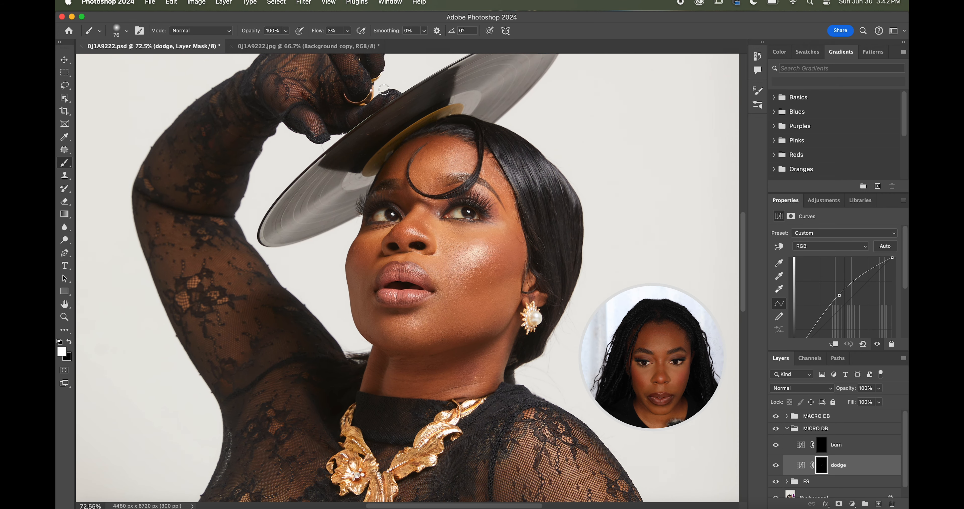
Step: Target the MICRO DB burn layer's mask and set the brush size to 63 px for burning the nose bridge
click(844, 447)
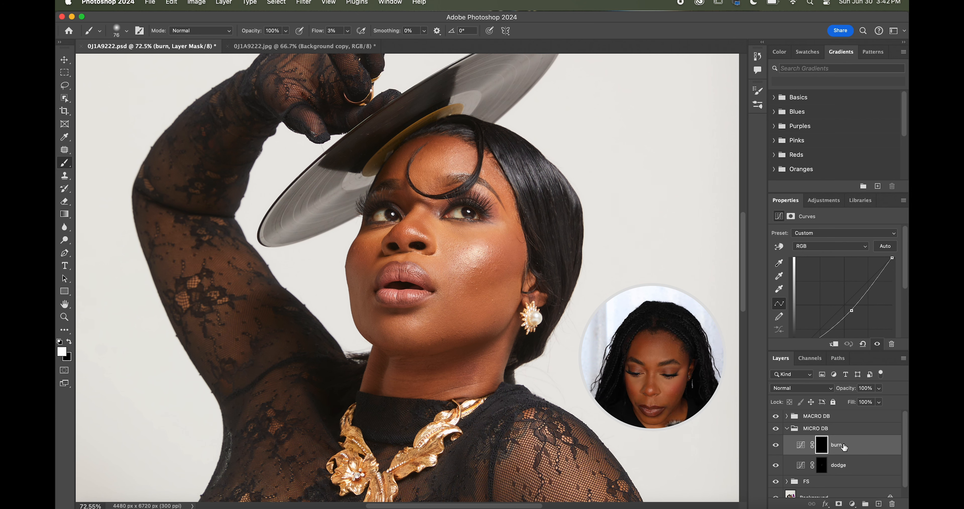
scroll(507, 157, up, 4)
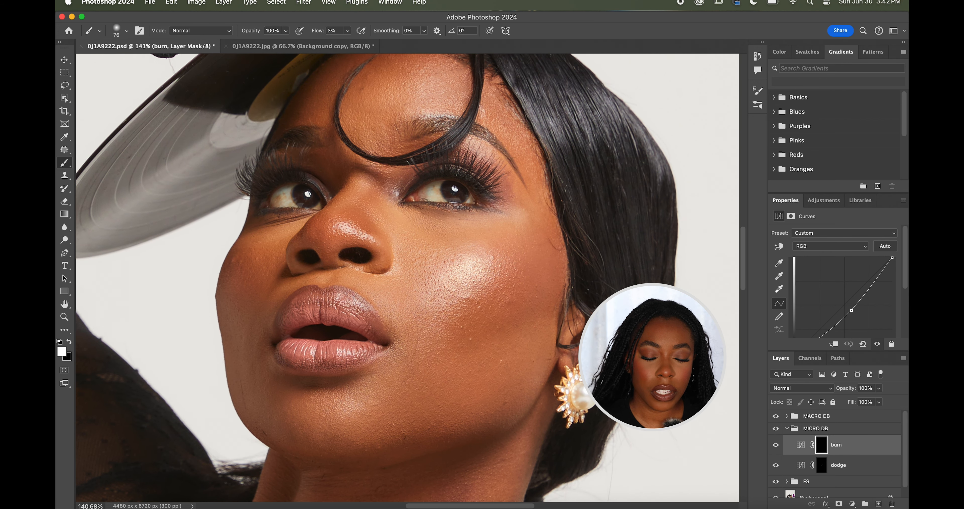
scroll(583, 321, up, 1)
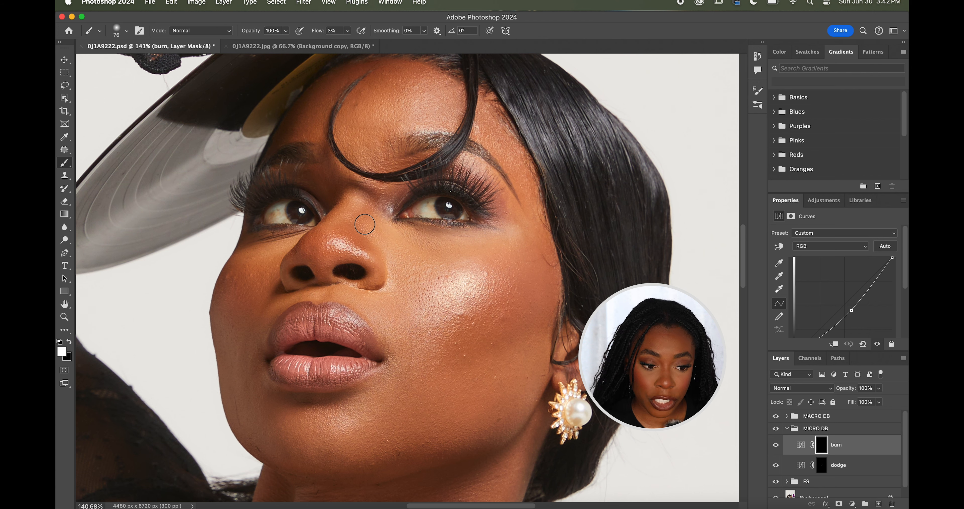
click(123, 32)
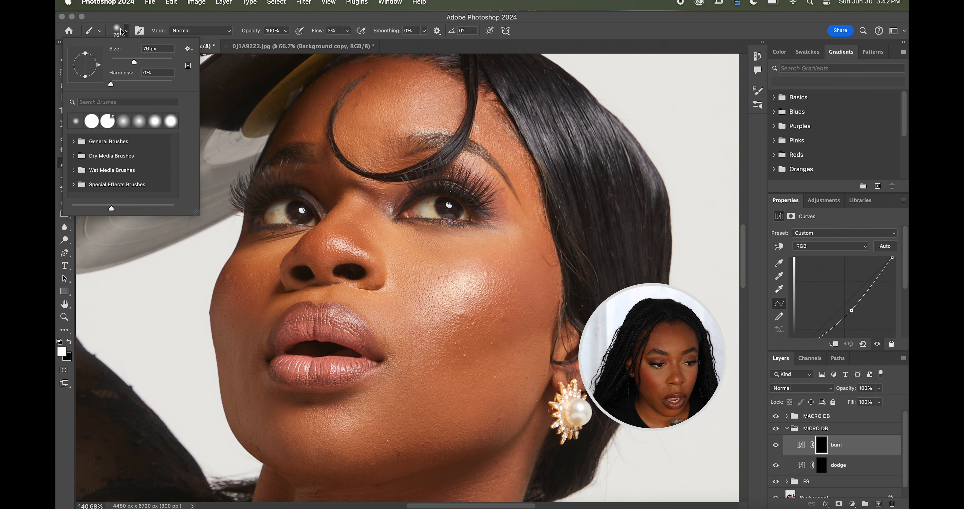
drag(132, 65, 130, 64)
click(363, 226)
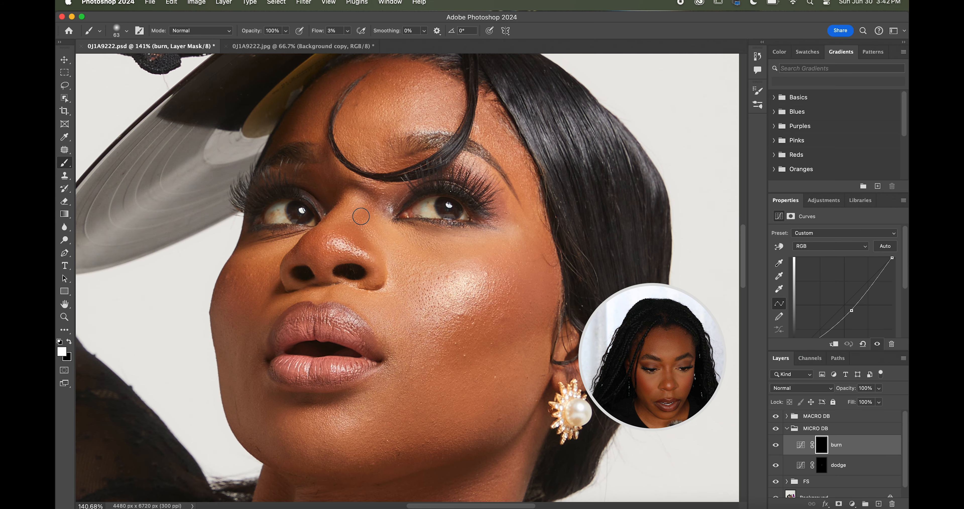
Step: Check the effect of the MICRO DB burn layer on the whole portrait by toggling its visibility
key(super+minus)
key(super+minus)
key(super+minus)
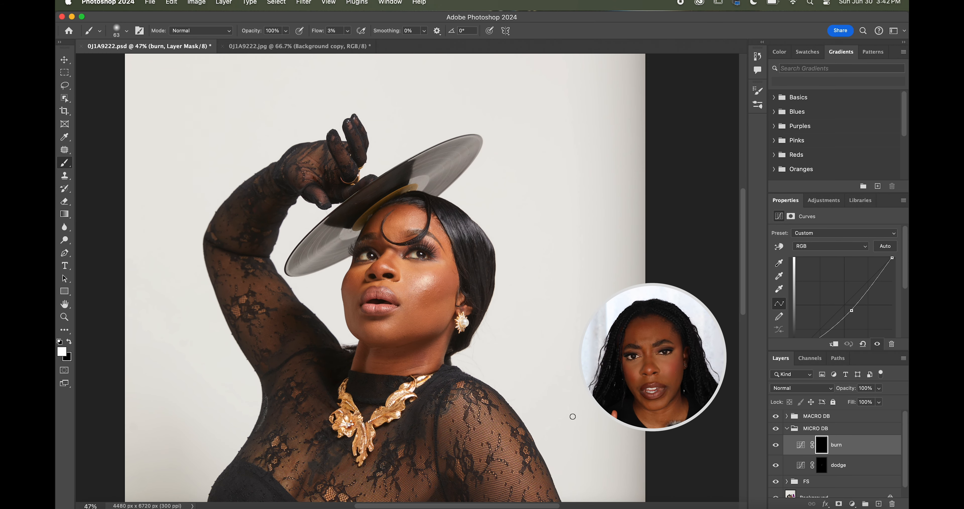
key(super+minus)
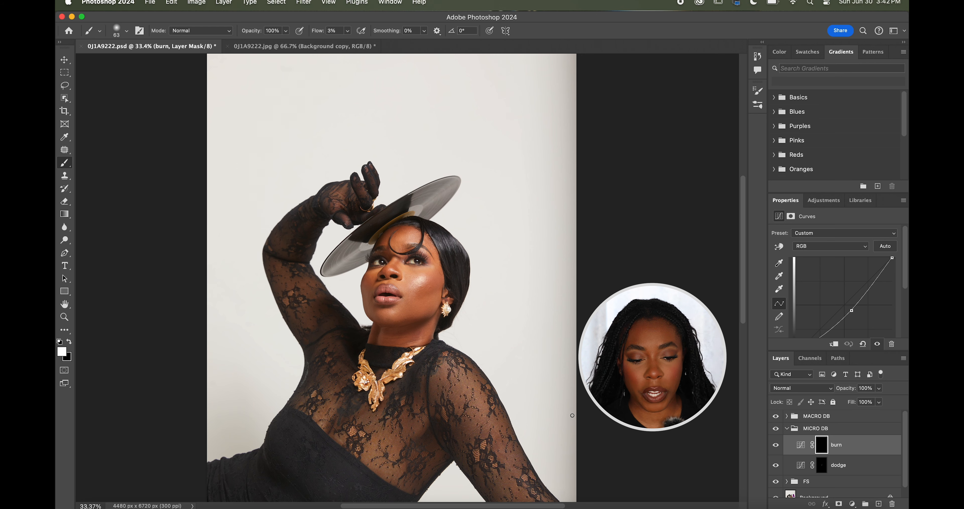
click(774, 445)
Step: Set the brush flow to 2% for burning around the outer eye corner and temple on the burn mask
key(super+plus)
key(super+plus)
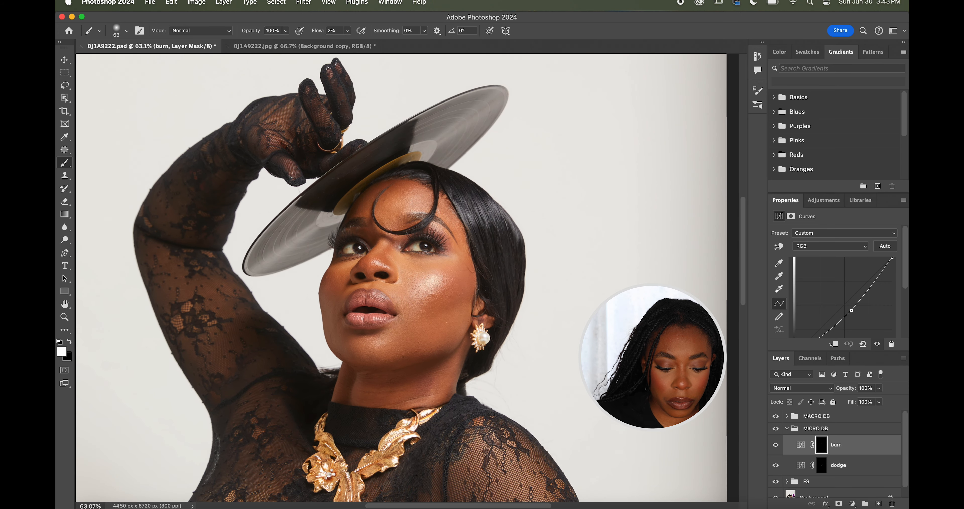
key(super+plus)
key(super+plus)
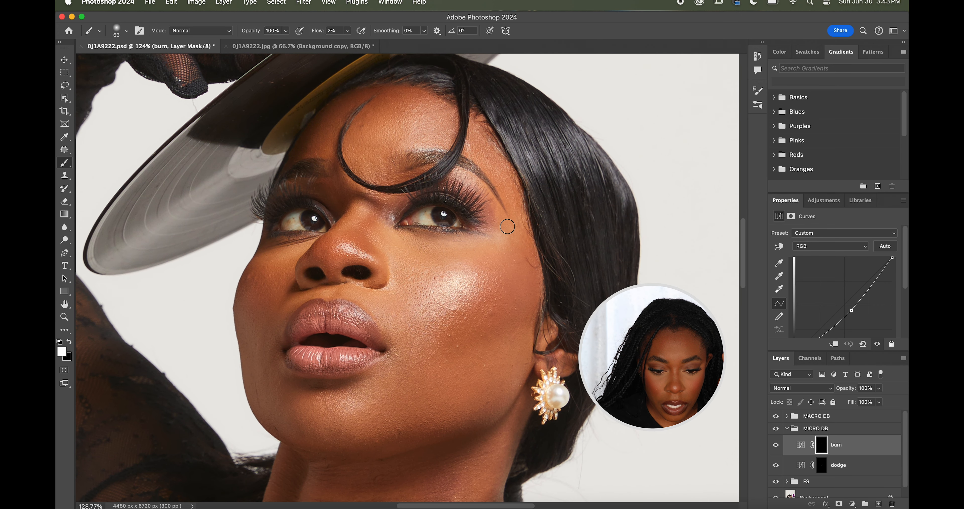
scroll(508, 226, right, 10)
scroll(508, 226, up, 3)
scroll(185, 273, right, 5)
scroll(345, 263, up, 3)
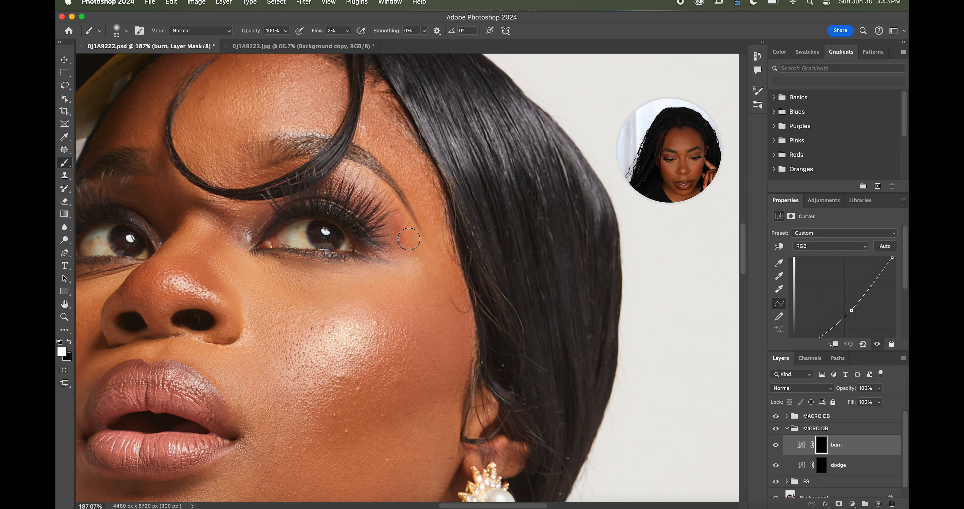
Step: Hide and show the MICRO DB burn layer to compare the eye and cheek area before and after burning
scroll(395, 237, down, 3)
click(777, 446)
click(776, 445)
scroll(519, 399, down, 5)
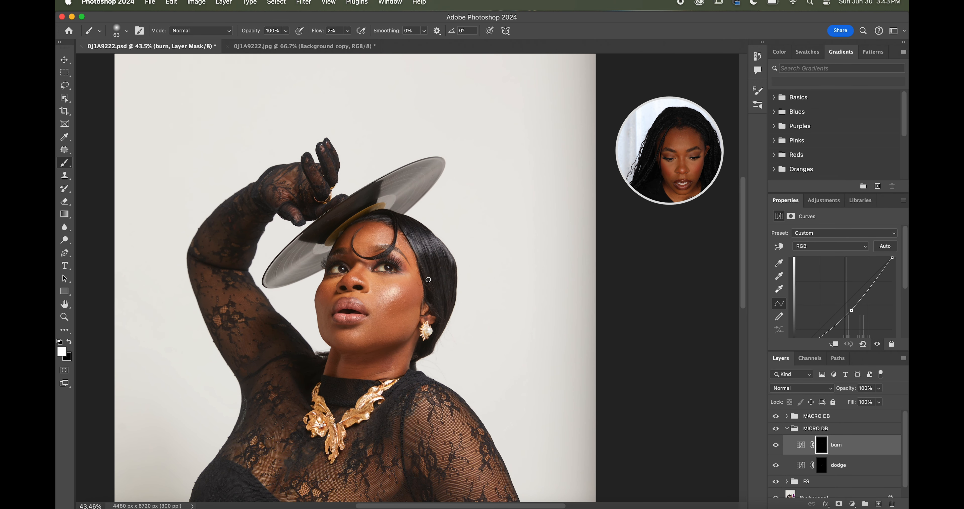
scroll(398, 259, up, 3)
scroll(397, 259, up, 2)
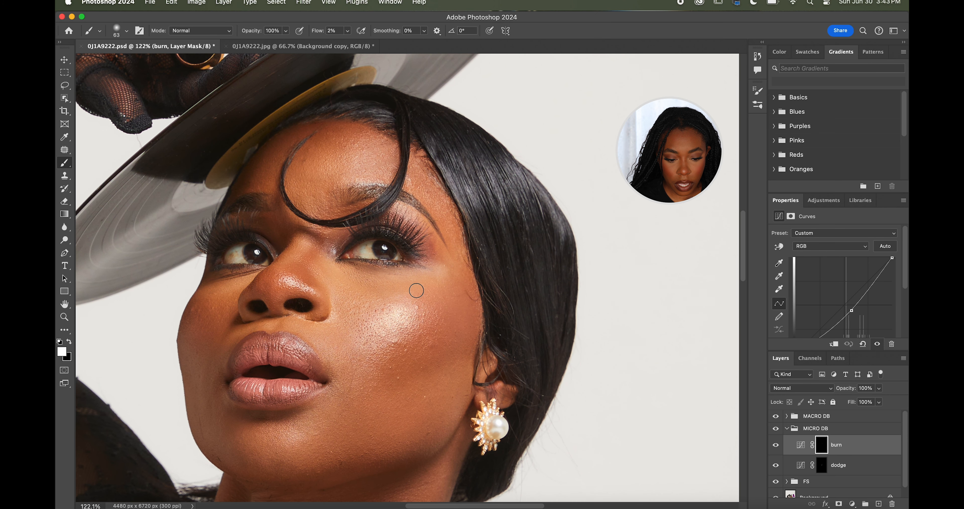
Step: Target the MICRO DB dodge layer's mask and set the brush size to about 95 px for dodging the cheek below the eye
key(alt+bracketleft)
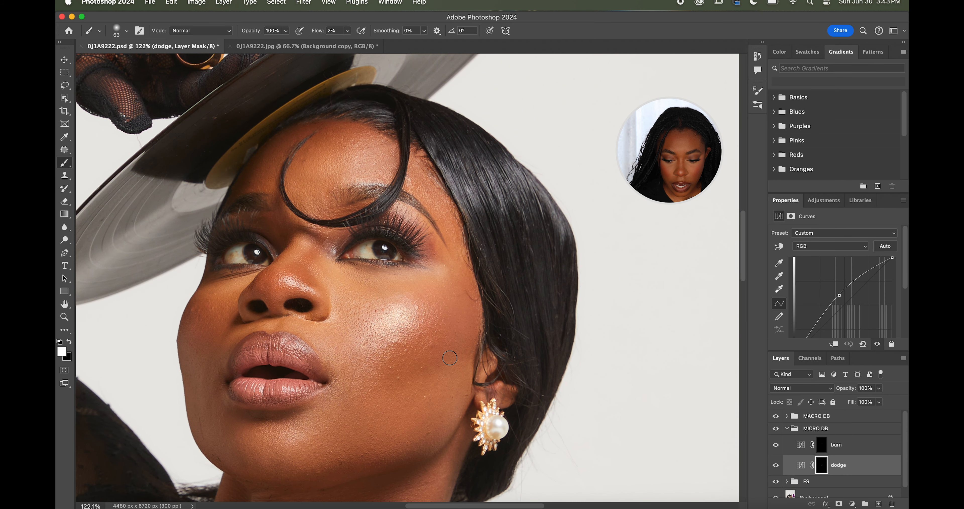
click(121, 33)
drag(136, 63, 142, 64)
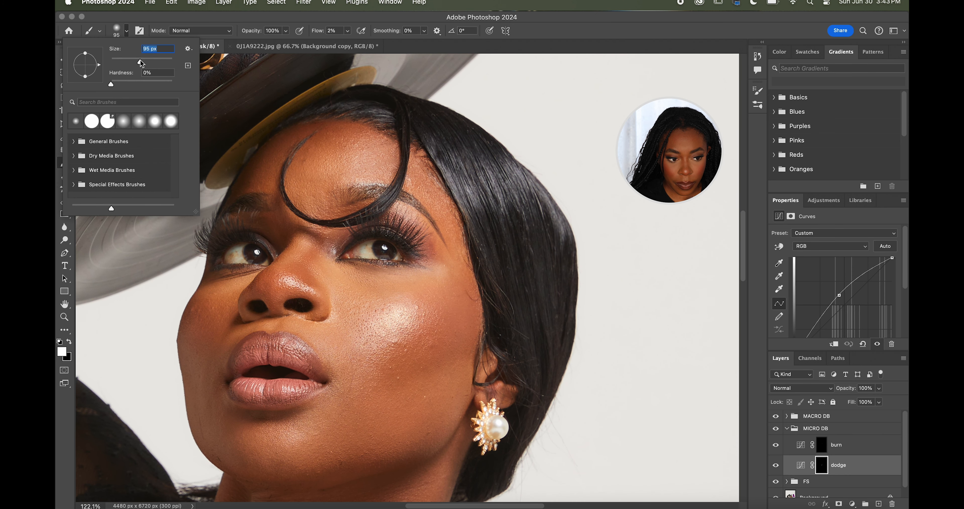
click(408, 288)
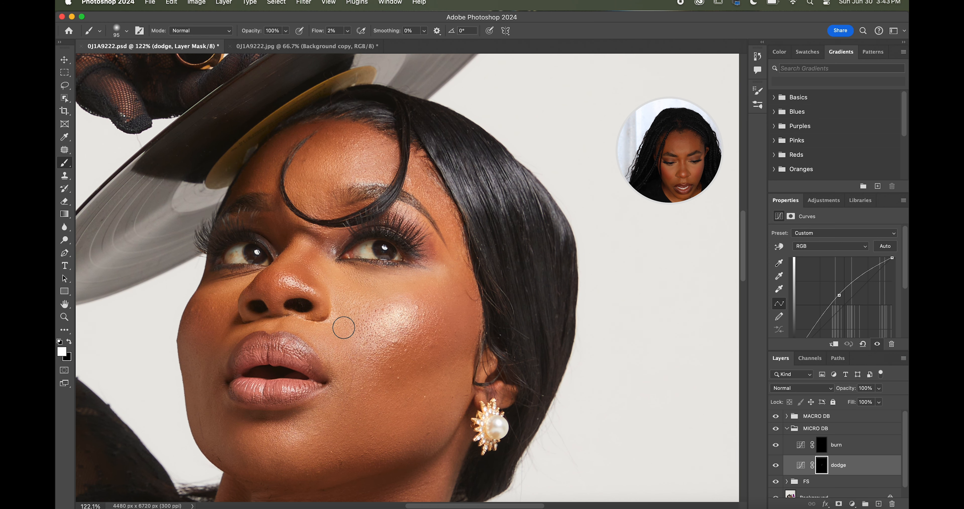
Step: Examine the face, neck and whole portrait, and hide the MICRO DB group to compare the skin before and after
scroll(456, 408, left, 3)
scroll(456, 408, down, 2)
scroll(456, 408, down, 2)
scroll(456, 407, right, 2)
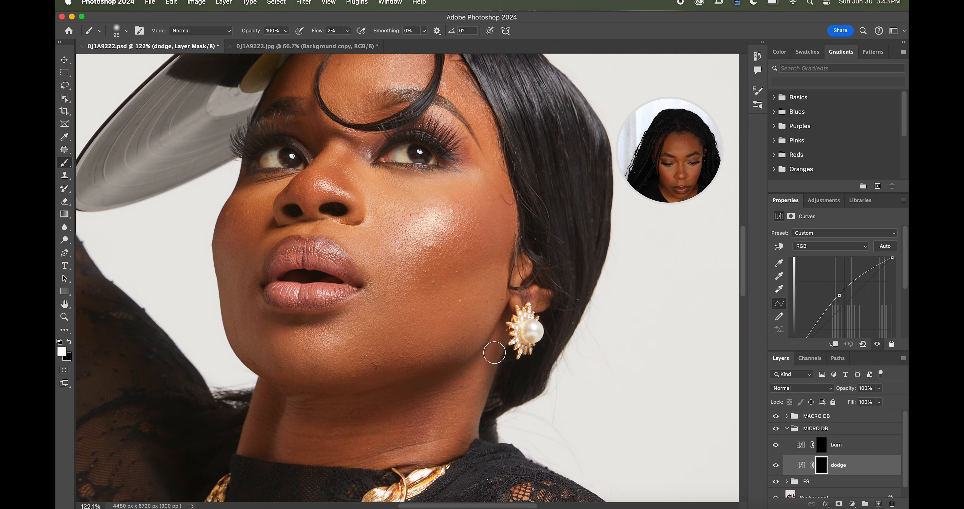
scroll(479, 340, up, 1)
scroll(479, 339, down, 3)
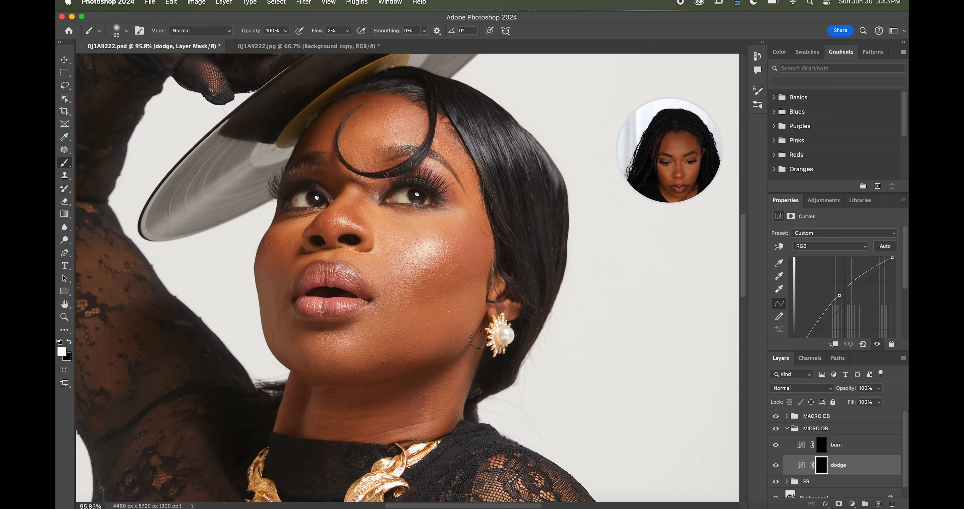
scroll(478, 339, down, 2)
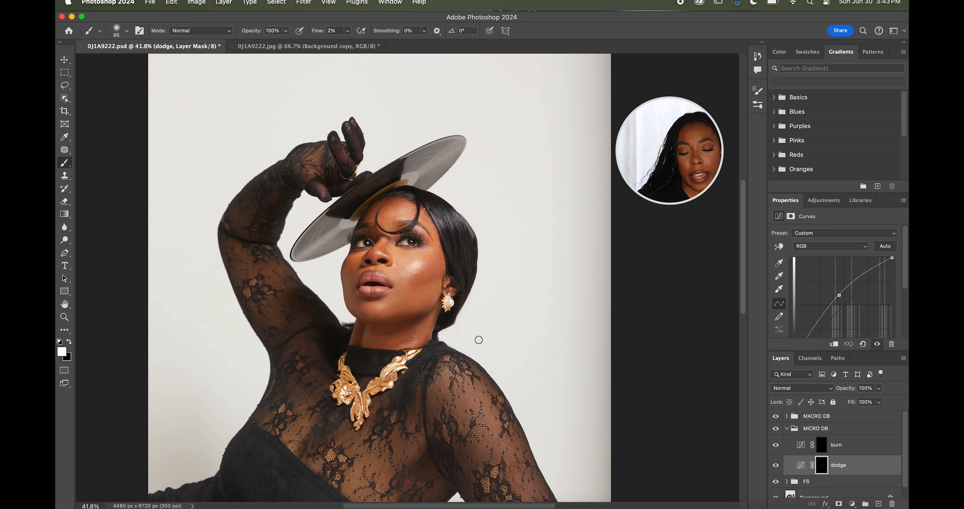
scroll(479, 339, down, 1)
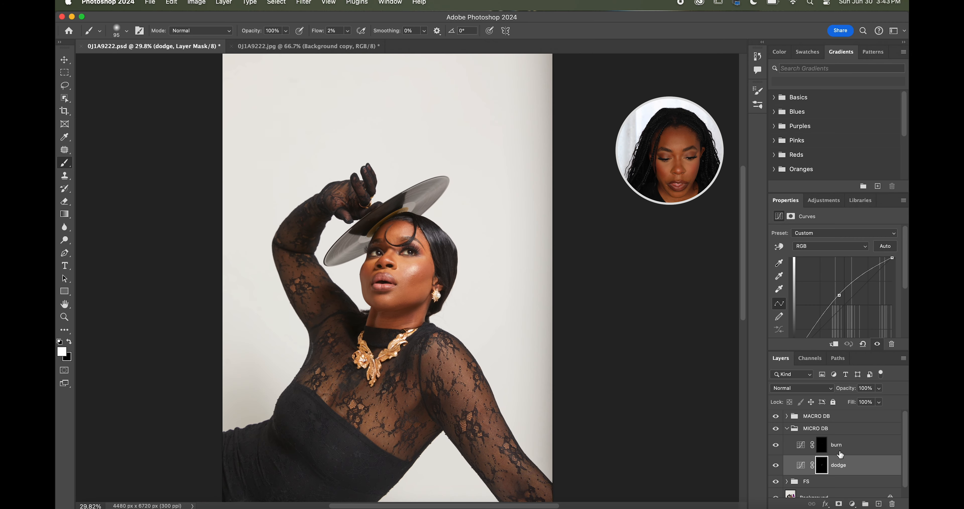
click(788, 429)
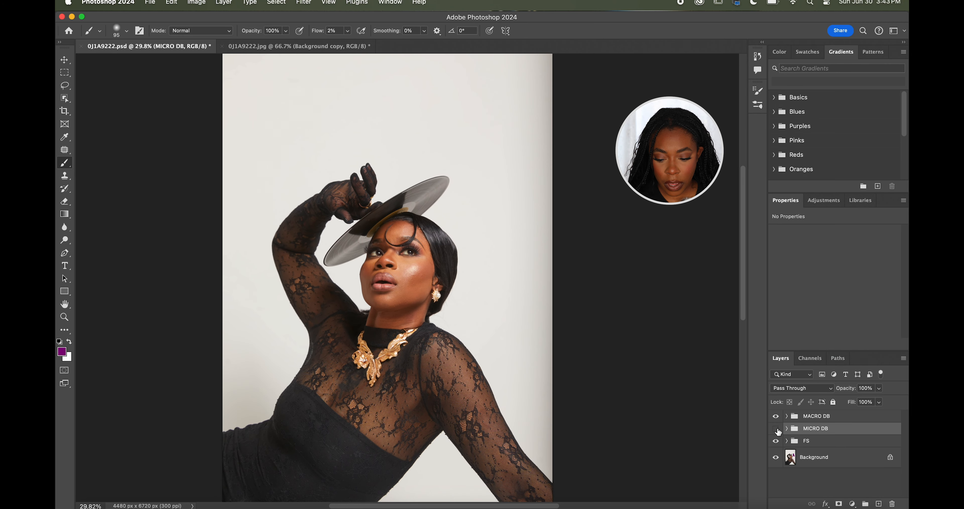
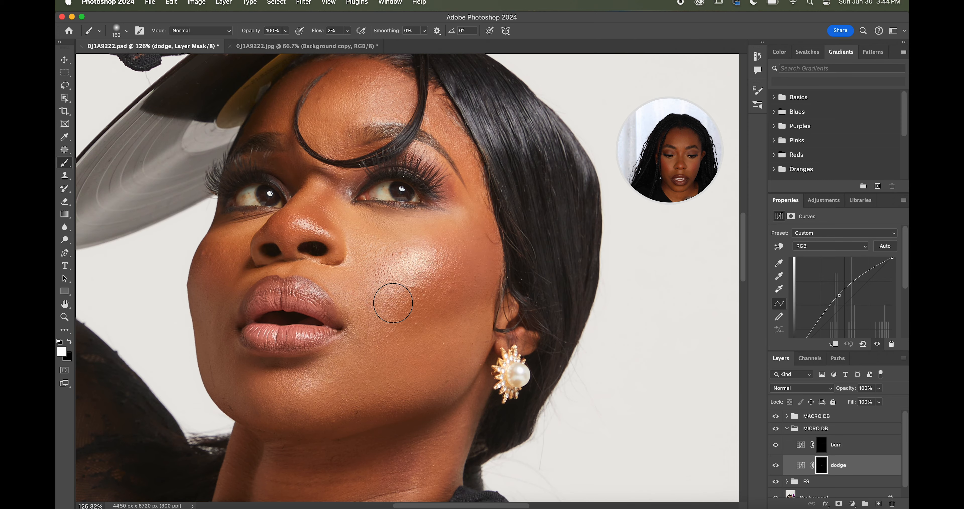
Step: Examine the dodged cheek, jaw and neck at different magnifications for remaining uneven skin tones
scroll(393, 303, up, 3)
scroll(393, 303, right, 2)
scroll(392, 303, up, 10)
scroll(393, 303, down, 8)
scroll(393, 303, down, 7)
scroll(393, 303, down, 5)
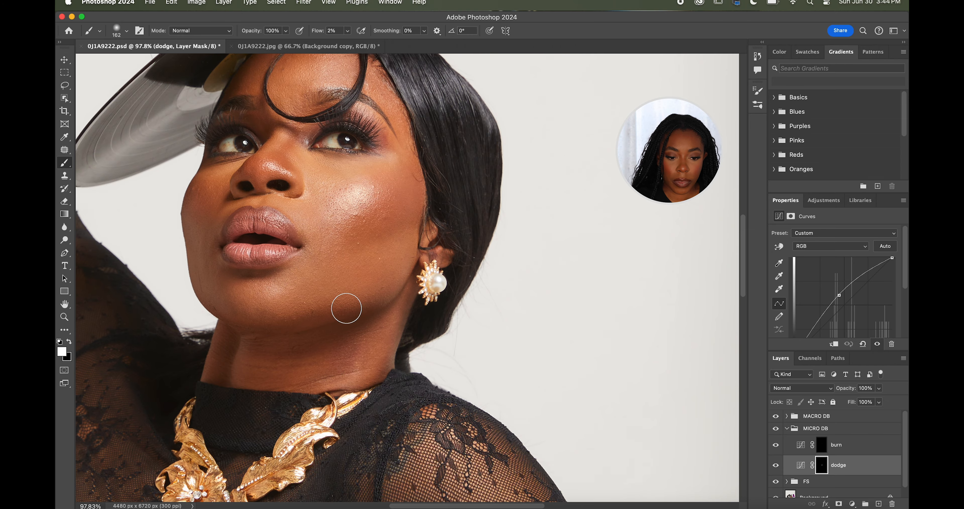
scroll(344, 307, up, 2)
scroll(344, 307, left, 1)
Step: Collapse the MICRO DB group, expand the MACRO DB group and target its dodge layer's mask
click(853, 446)
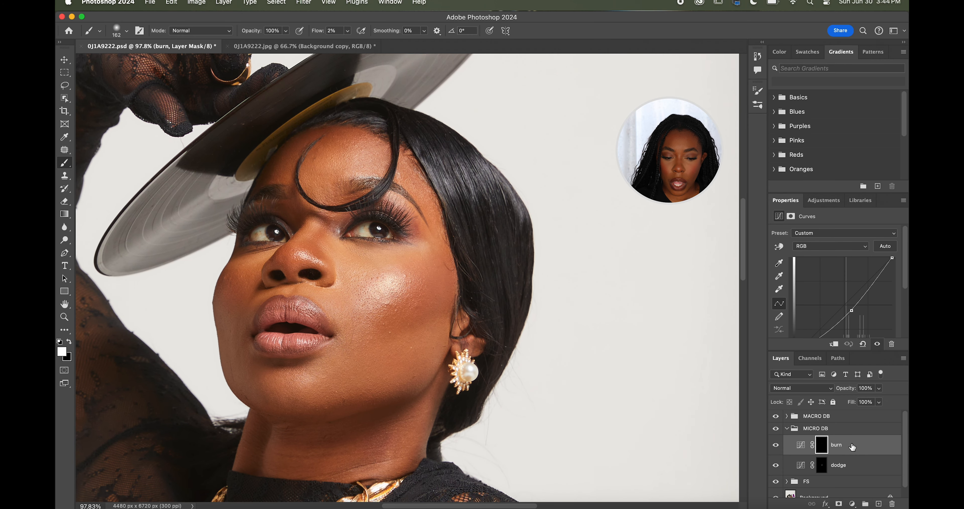
click(787, 429)
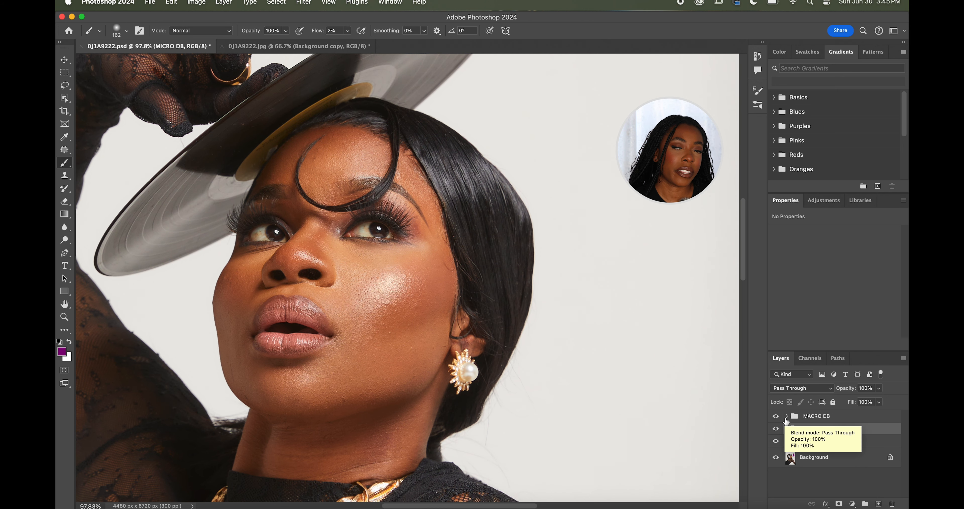
scroll(538, 239, down, 5)
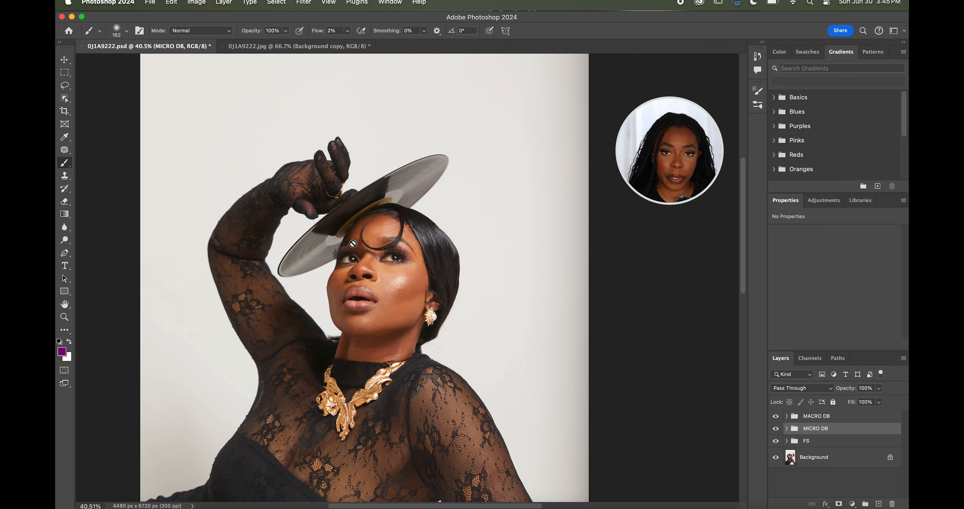
scroll(449, 298, down, 2)
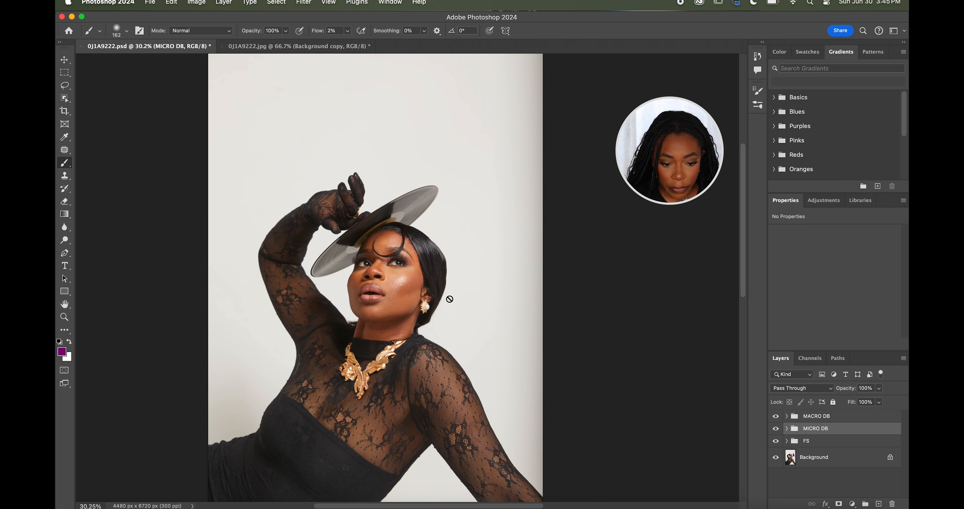
click(787, 416)
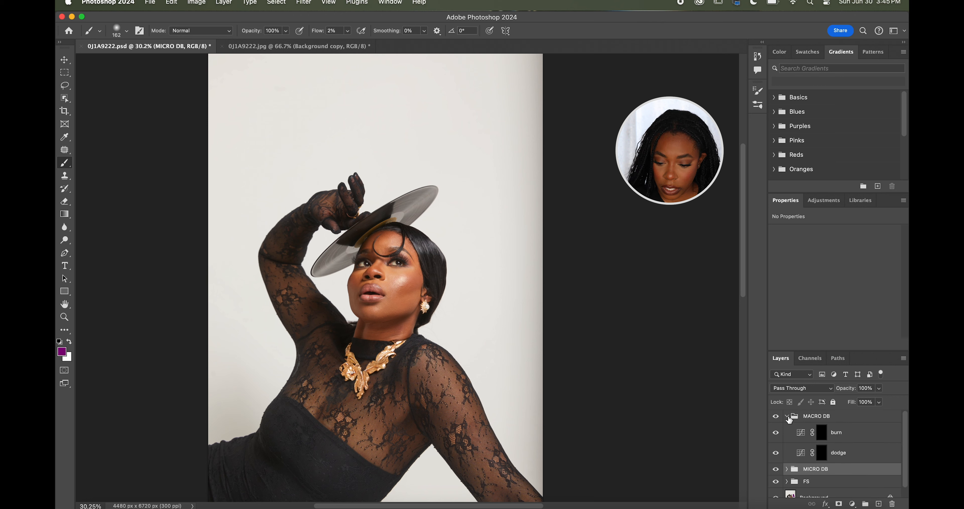
click(846, 453)
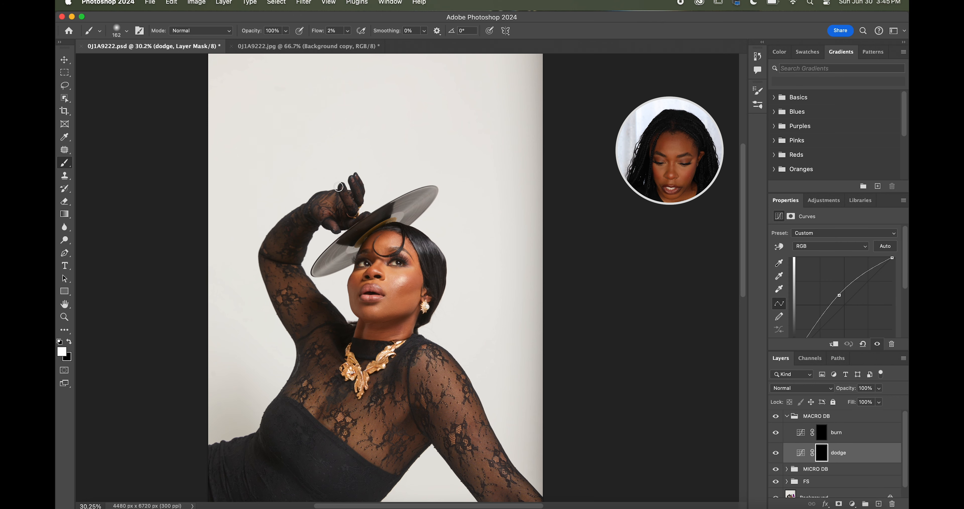
Step: Set the brush to 220 px with 22% flow and paint along the hair's outer side on the MACRO DB dodge mask
scroll(339, 186, up, 3)
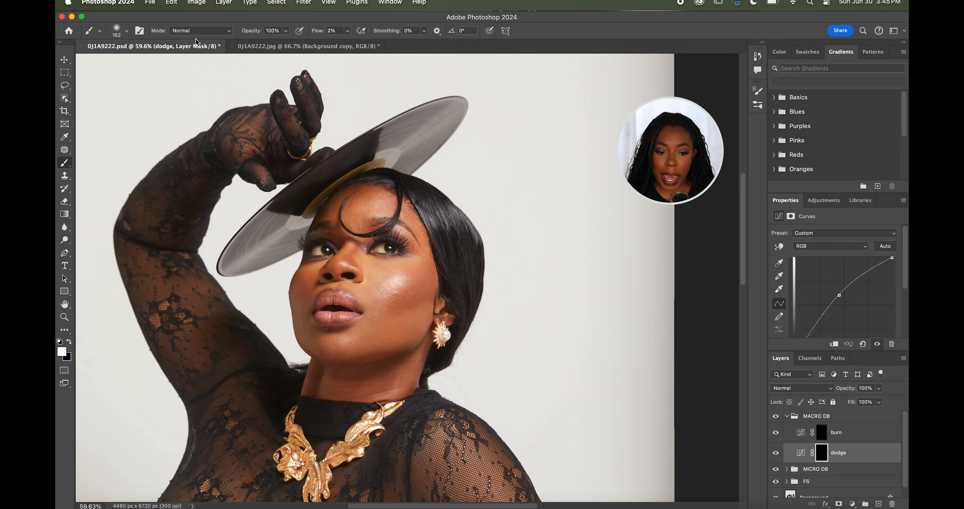
click(127, 31)
drag(155, 63, 158, 62)
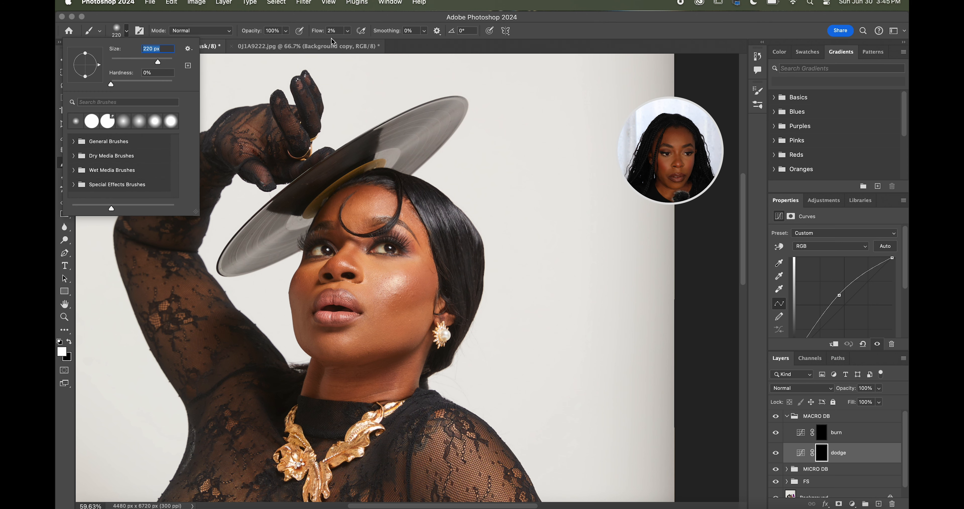
click(348, 31)
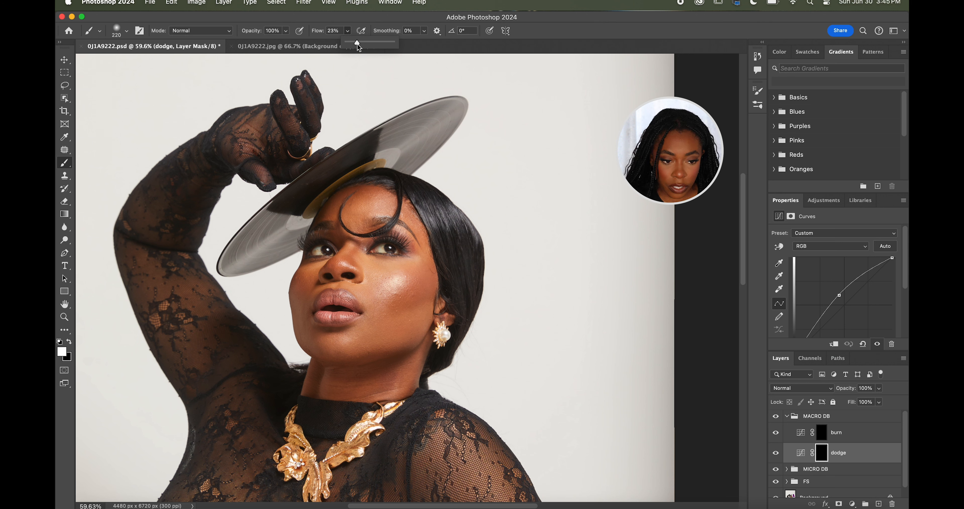
mouse_move(461, 231)
mouse_down()
mouse_move(435, 213)
mouse_move(451, 220)
mouse_up()
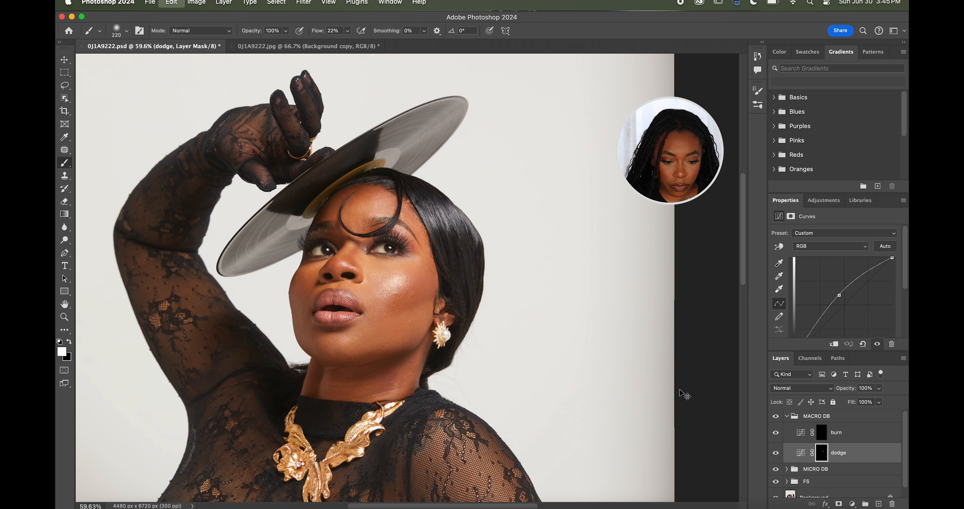
Step: Try a dodge stroke along the hair and adjoining backdrop at 85% flow, and undo it
click(348, 31)
click(377, 43)
mouse_move(452, 227)
mouse_down()
mouse_move(480, 247)
mouse_move(467, 249)
mouse_move(464, 282)
mouse_up()
key(super+minus)
key(super+minus)
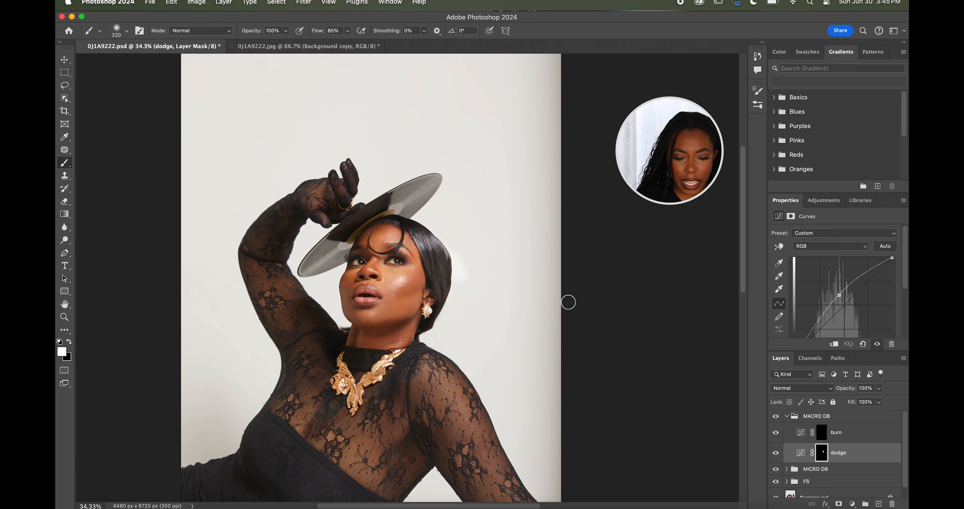
key(super+z)
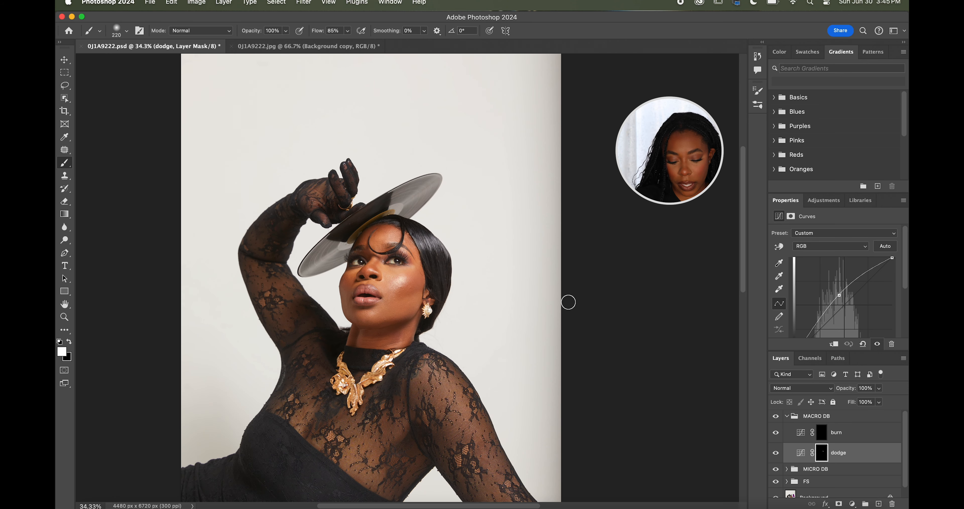
Step: Set the brush flow to 22% and dodge the hair beside the temple on the MACRO DB dodge mask
click(346, 33)
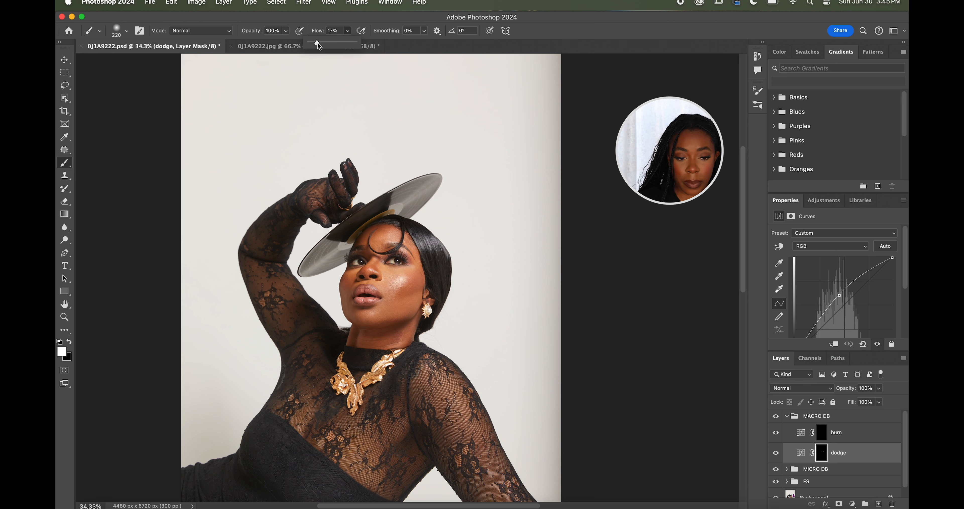
drag(318, 42, 319, 42)
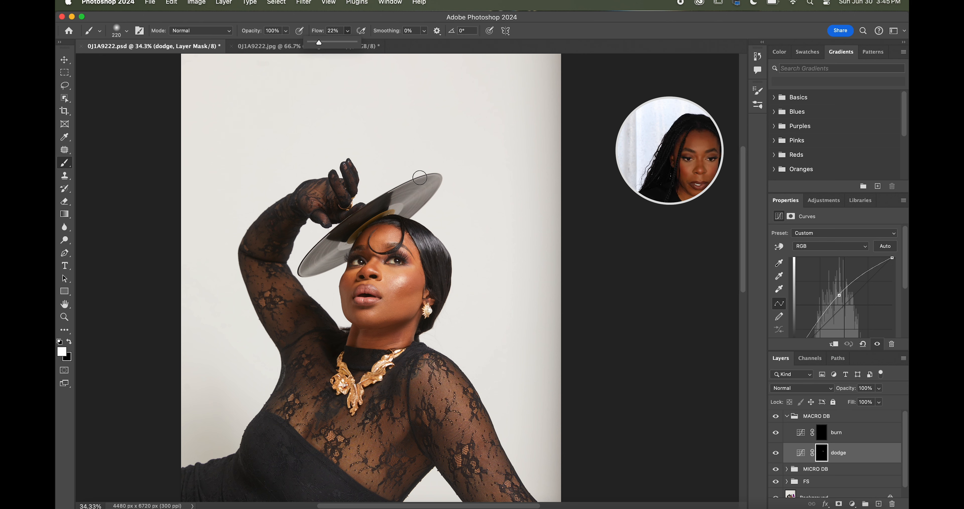
scroll(399, 231, up, 3)
mouse_move(433, 225)
mouse_down()
mouse_move(465, 246)
mouse_move(381, 186)
mouse_move(424, 256)
mouse_up()
scroll(424, 262, up, 3)
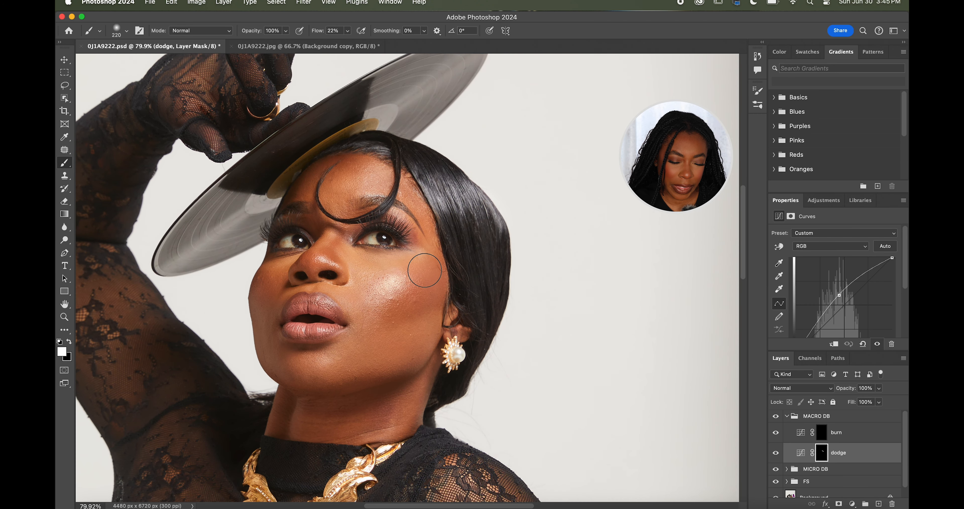
Step: Set the brush size to 83 px, dodge the lips on the MACRO DB dodge mask and check the whole portrait
click(116, 27)
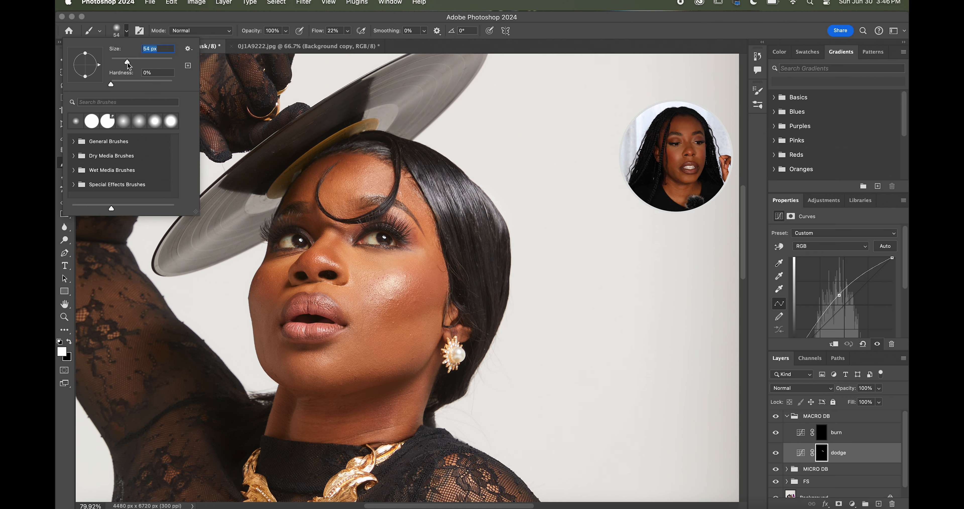
key(Return)
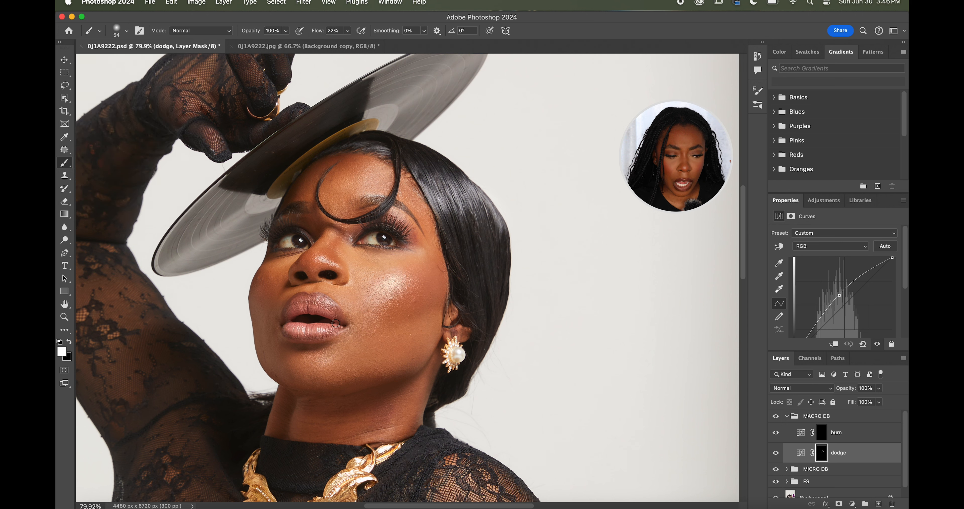
click(125, 30)
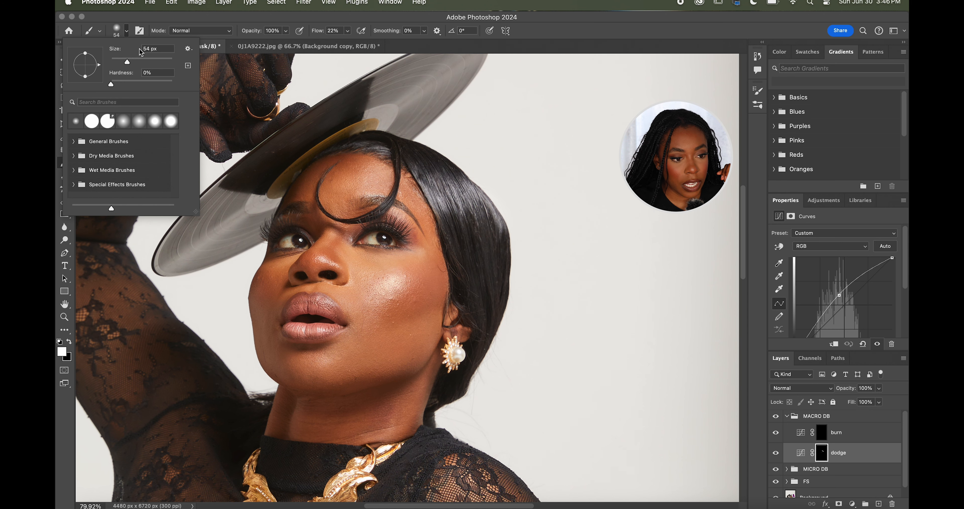
drag(138, 61, 137, 61)
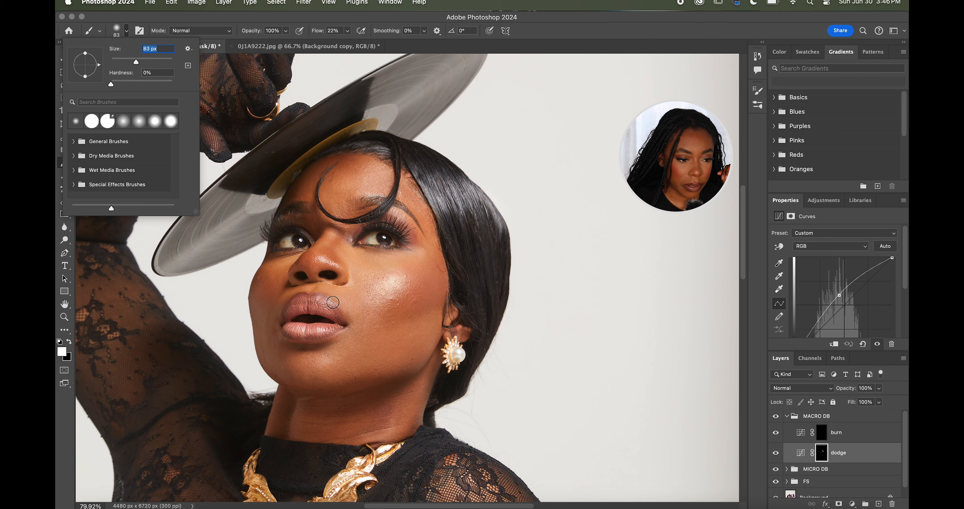
key(Return)
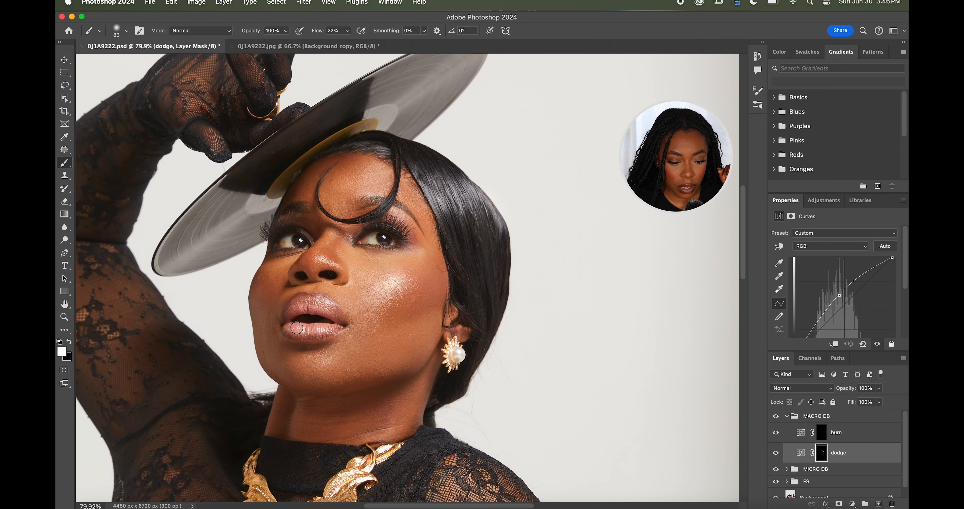
mouse_move(292, 298)
mouse_down()
mouse_move(316, 298)
mouse_move(334, 317)
mouse_up()
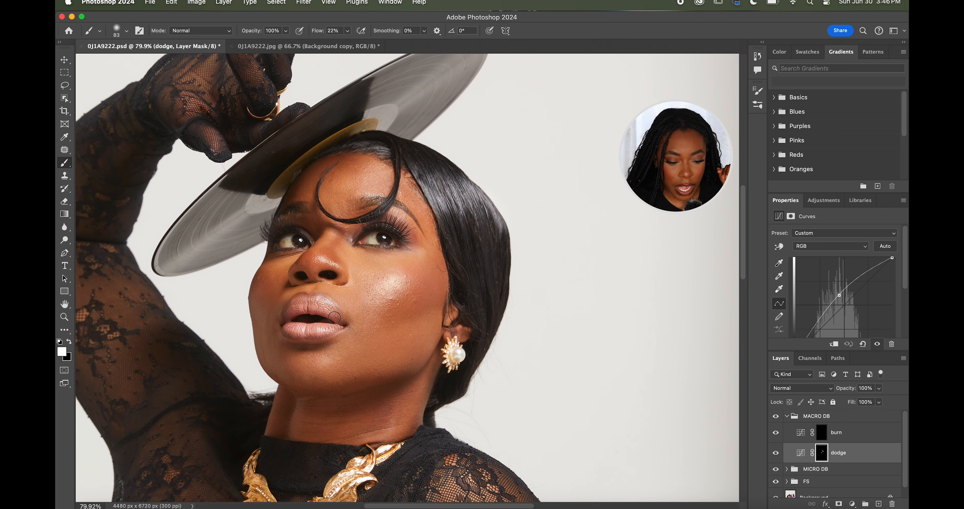
key(super+0)
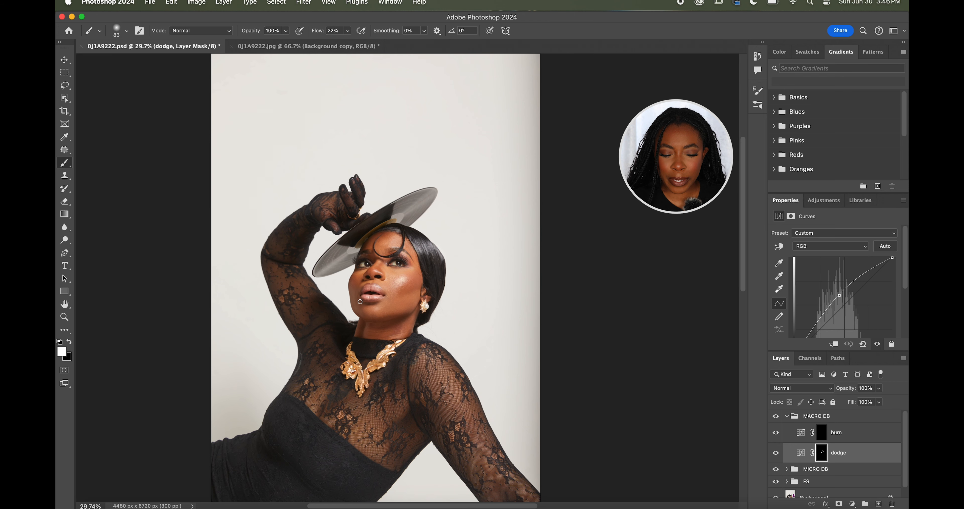
Step: Set the brush to 47 px with 9% flow and burn the upper lip on the MACRO DB burn mask
scroll(360, 302, up, 6)
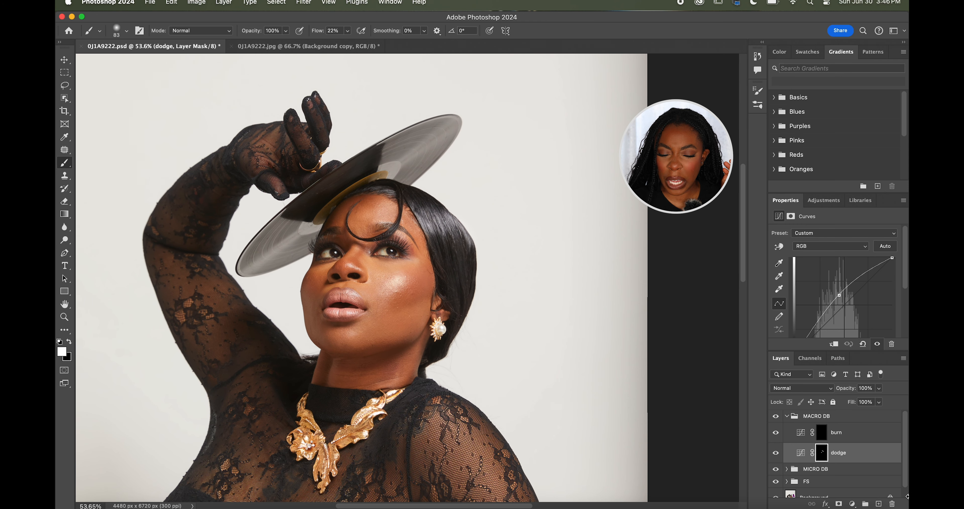
click(858, 432)
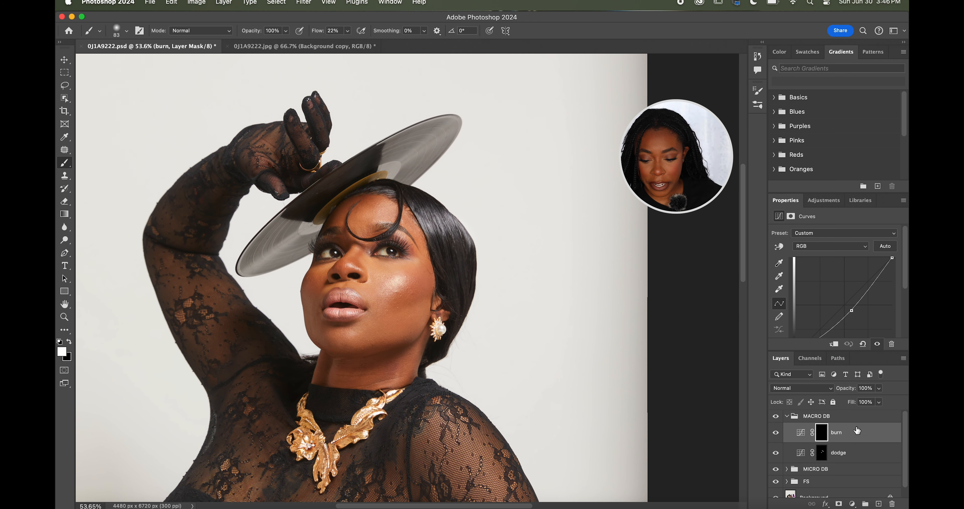
click(348, 30)
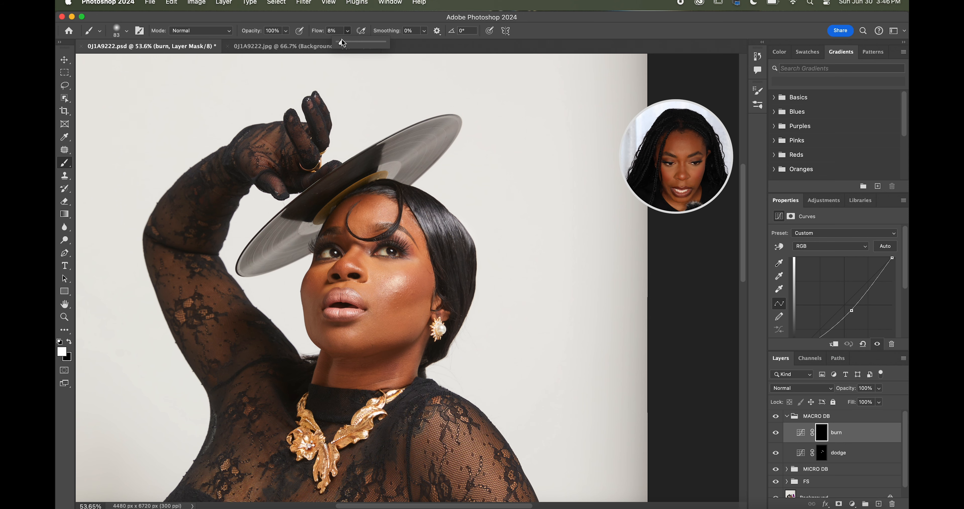
drag(342, 41, 341, 41)
scroll(333, 288, up, 7)
click(117, 30)
drag(130, 62, 126, 62)
click(340, 263)
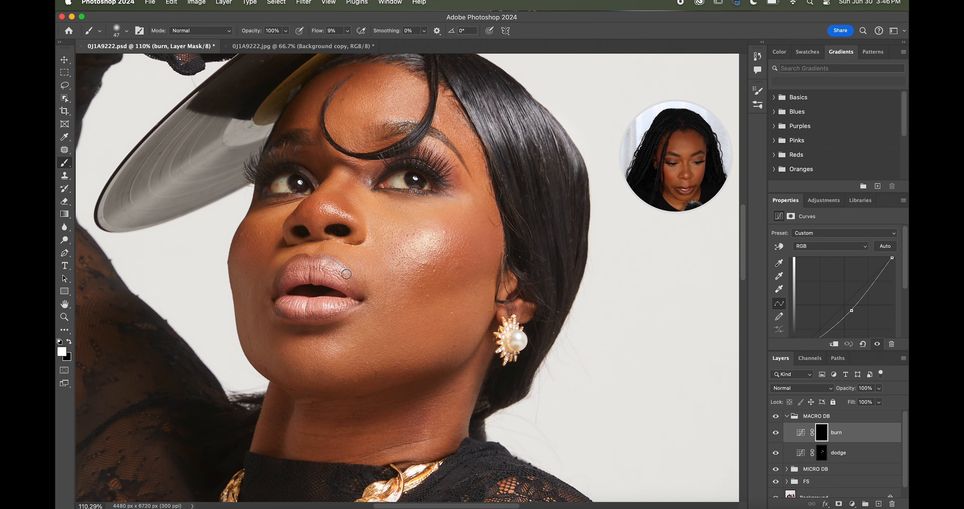
Step: Set the brush flow to 14% and deepen the burn along the upper lip's contour
click(348, 31)
click(302, 258)
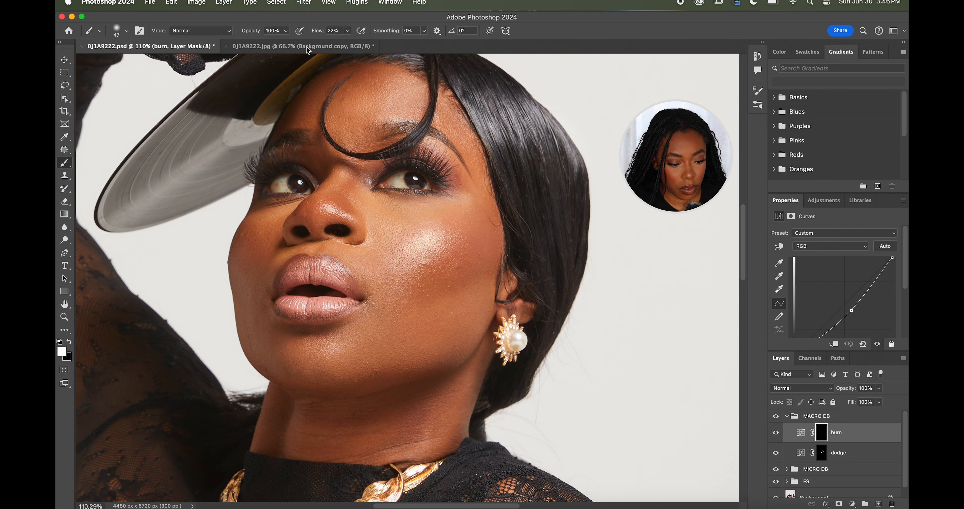
click(347, 32)
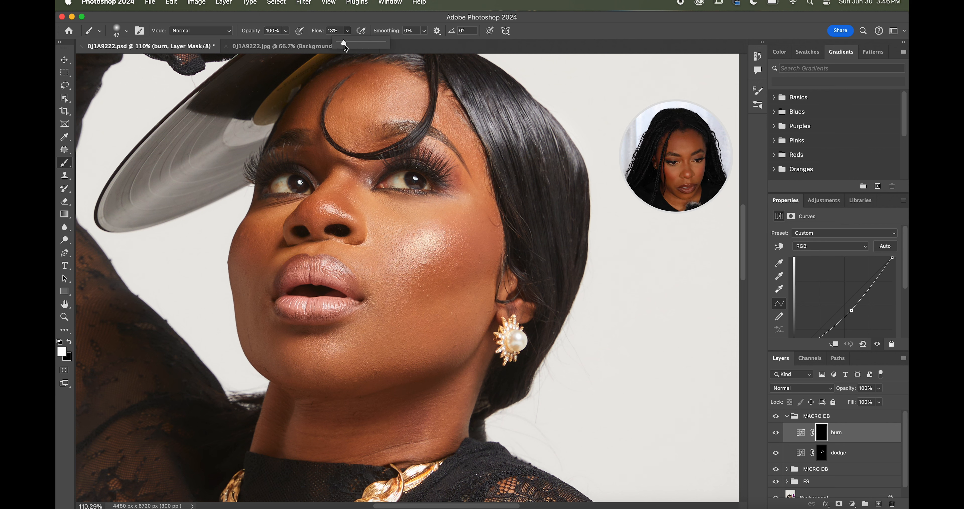
click(306, 262)
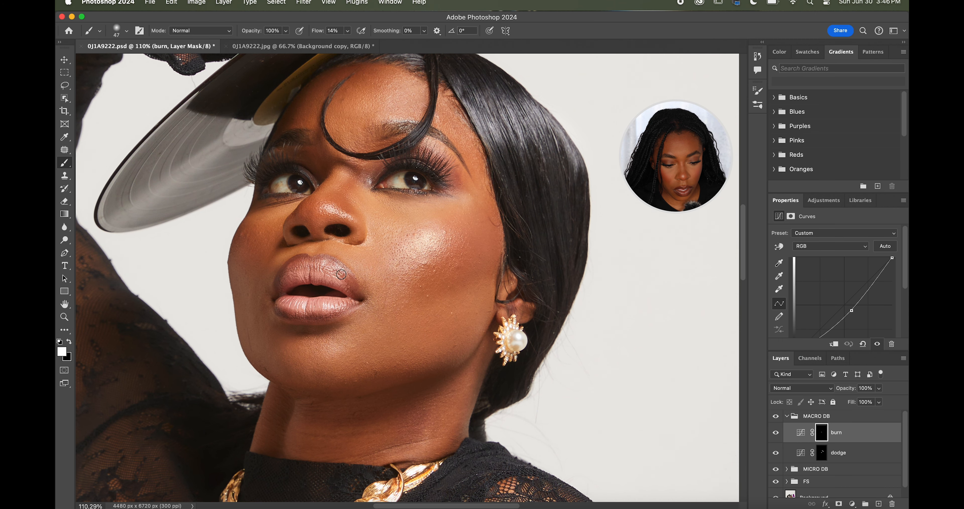
Step: Hide and show the MACRO DB burn layer to compare the whole portrait before and after burning
scroll(320, 259, down, 6)
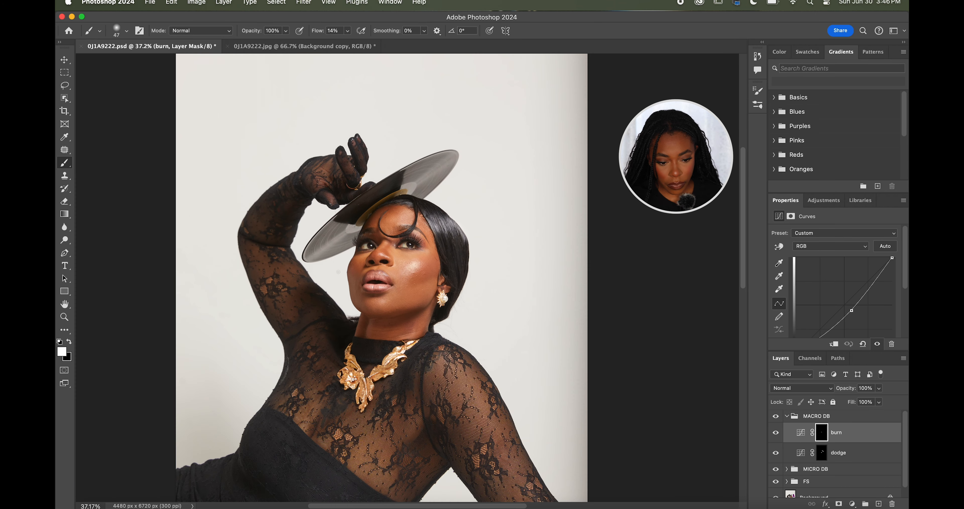
click(775, 433)
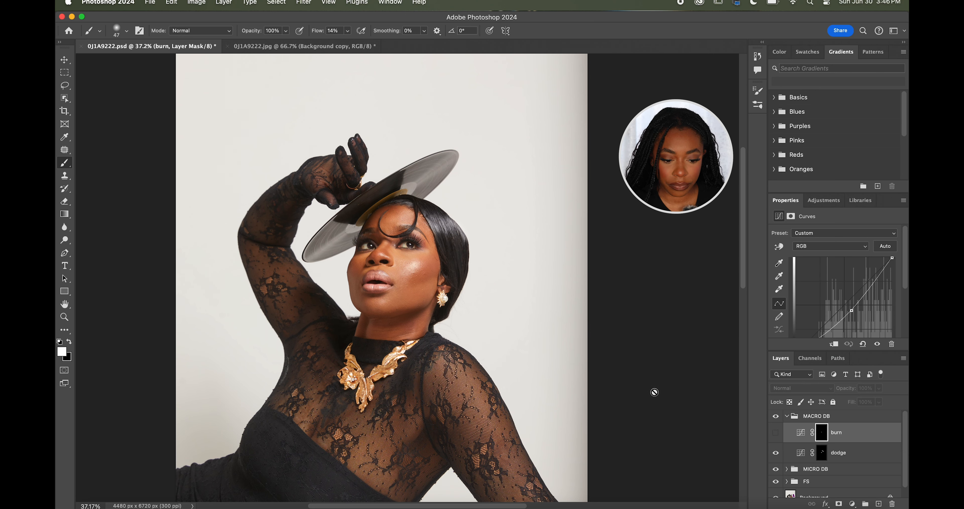
click(775, 434)
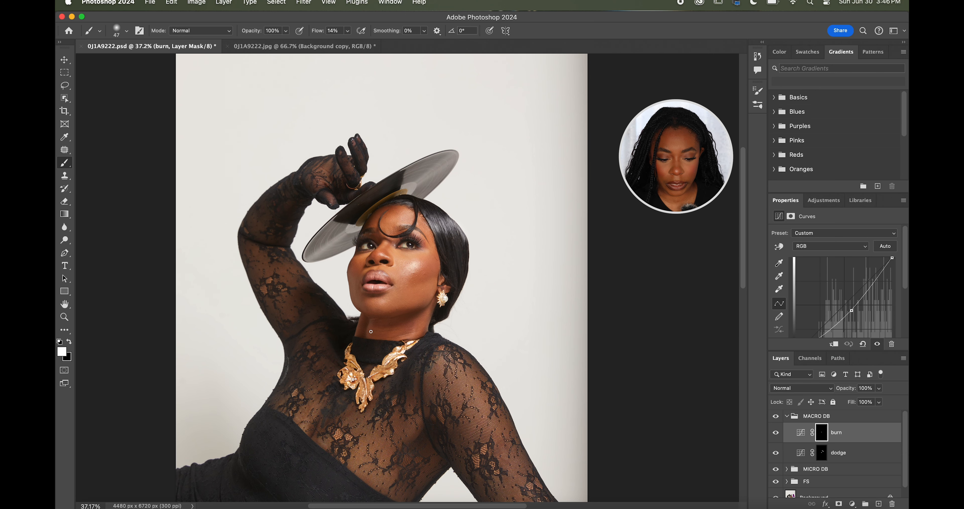
scroll(371, 331, down, 5)
scroll(368, 341, up, 10)
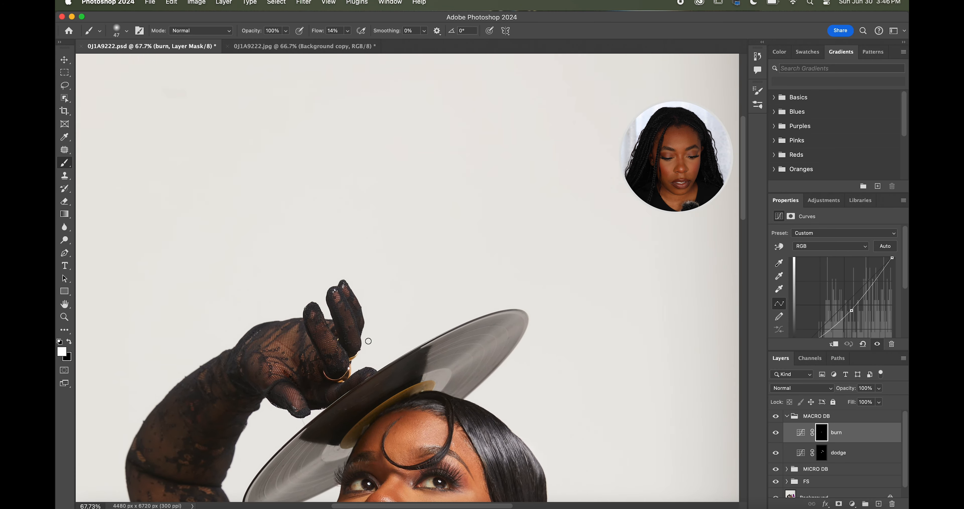
scroll(369, 341, down, 6)
scroll(368, 341, up, 3)
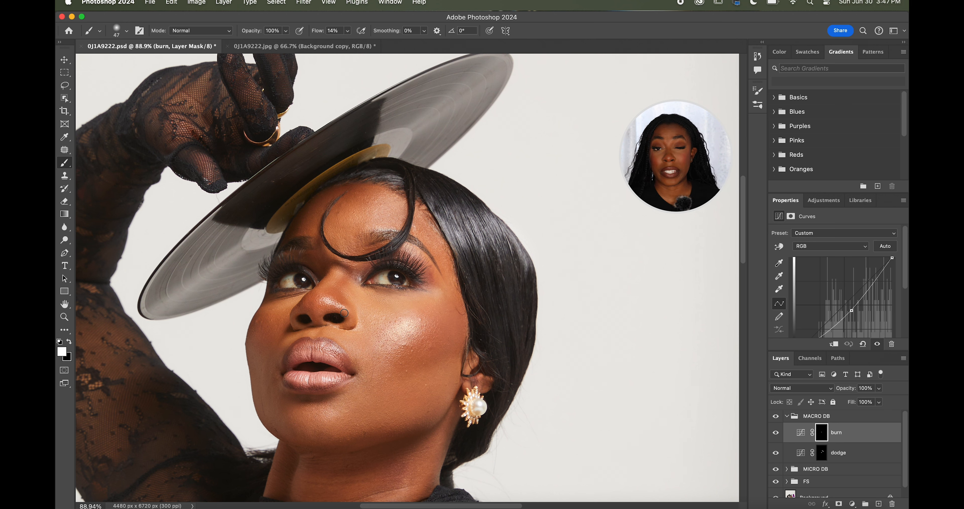
Step: Set the brush to 87 px with 12% flow and burn the eyeshadow around both eyes on the MACRO DB burn mask
click(118, 36)
drag(126, 64, 138, 66)
click(348, 32)
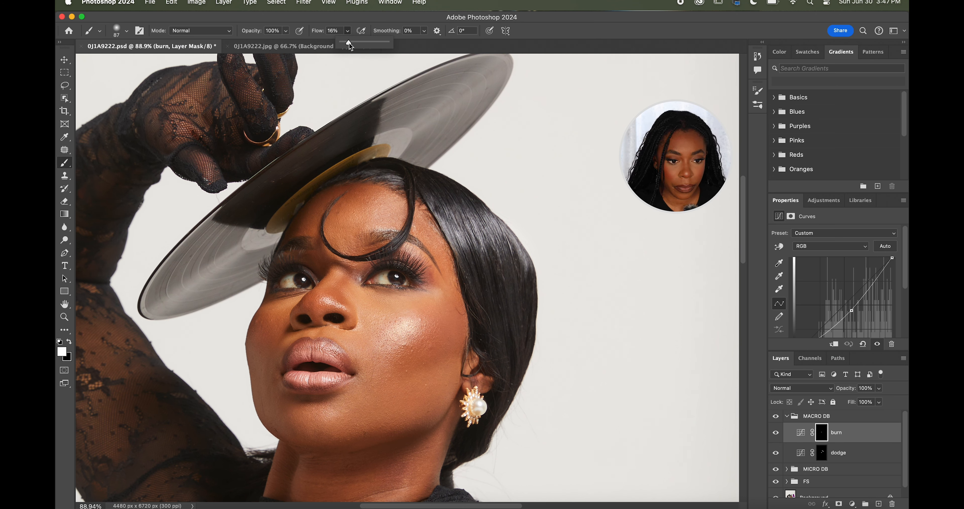
mouse_move(418, 273)
mouse_down()
mouse_move(393, 260)
mouse_move(430, 266)
mouse_move(380, 251)
mouse_move(428, 262)
mouse_move(386, 245)
mouse_move(428, 267)
mouse_move(383, 255)
mouse_move(415, 260)
mouse_move(369, 269)
mouse_move(376, 261)
mouse_move(435, 270)
mouse_move(378, 249)
mouse_move(409, 250)
mouse_move(411, 260)
mouse_move(259, 264)
mouse_move(294, 261)
mouse_move(274, 267)
mouse_move(312, 273)
mouse_move(282, 260)
mouse_up()
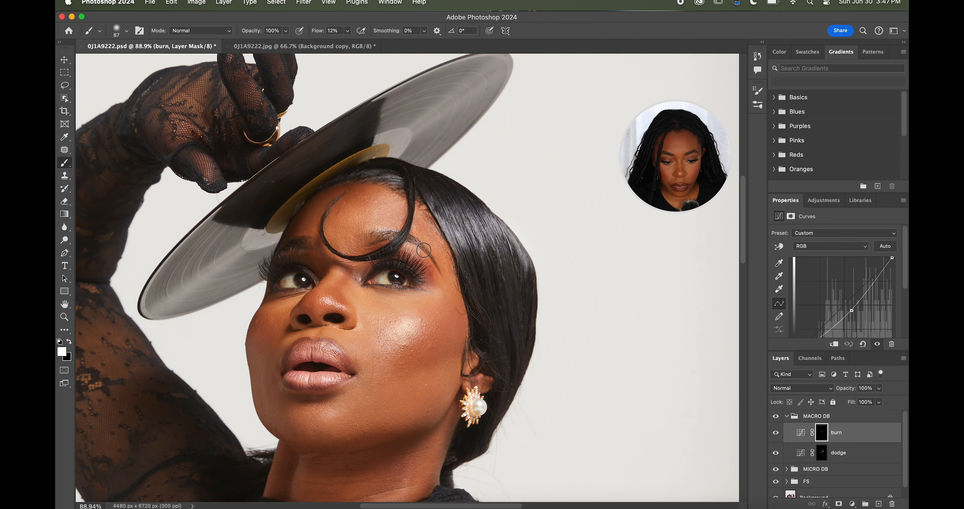
Step: Set the brush size to 23 px and burn along the lower lash line on the MACRO DB burn mask
scroll(424, 250, up, 5)
click(117, 33)
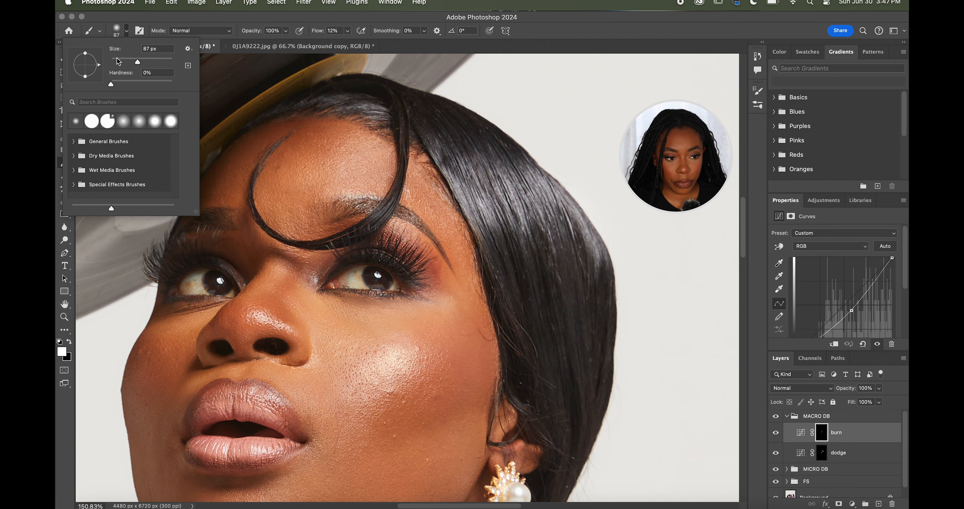
click(400, 297)
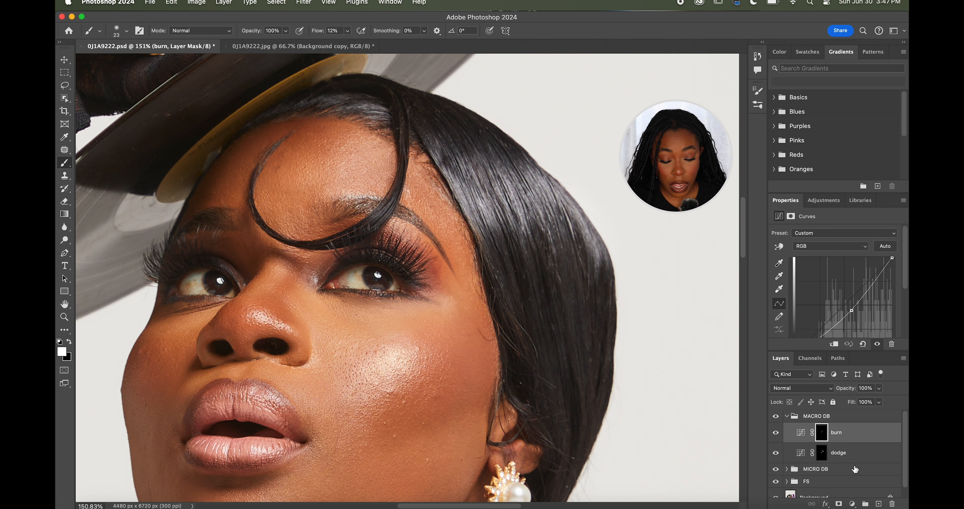
Step: Set the brush to 38 px with 24% flow and dodge both eyes on the MACRO DB dodge mask
click(847, 457)
click(348, 30)
drag(347, 42, 354, 45)
click(126, 30)
drag(119, 62, 122, 62)
mouse_move(357, 270)
mouse_down()
mouse_move(390, 286)
mouse_move(357, 283)
mouse_up()
mouse_move(204, 287)
mouse_down()
mouse_move(185, 280)
mouse_move(204, 281)
mouse_move(206, 292)
mouse_up()
Step: Toggle the dodge layer, the burn layer and the whole MACRO DB group to compare the retouch before and after
click(775, 453)
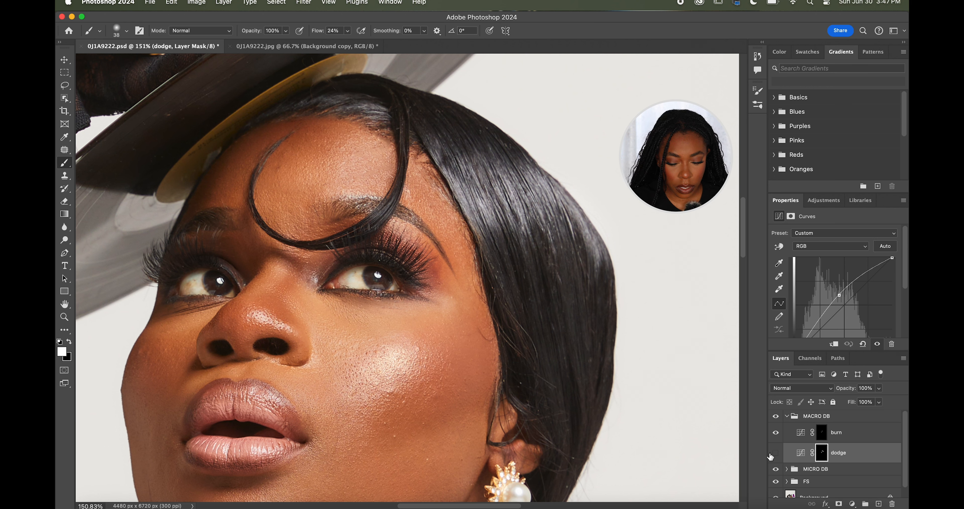
click(775, 453)
click(776, 432)
click(776, 433)
click(775, 418)
click(776, 417)
click(776, 417)
click(776, 417)
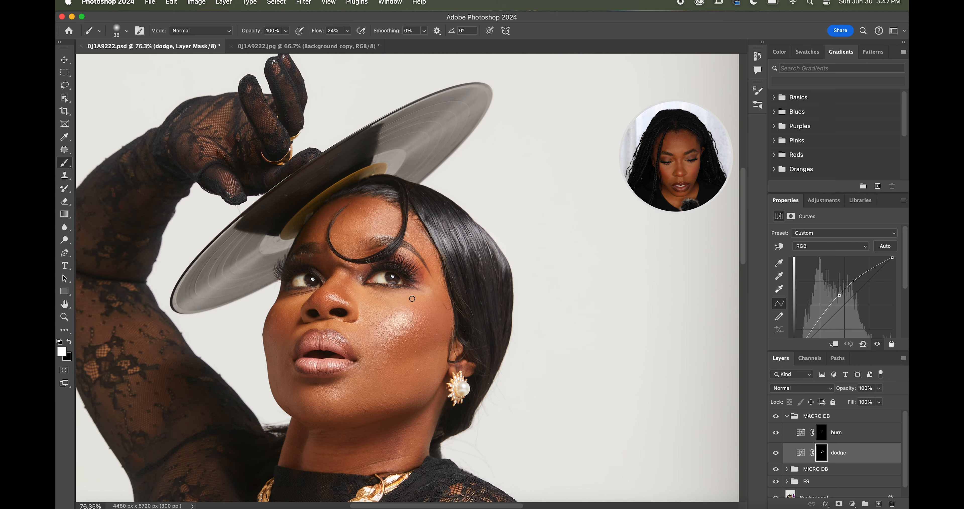
Step: Set the brush to 30 px with 8% flow and work on the eyebrows, switching to the MACRO DB burn mask
scroll(412, 299, down, 2)
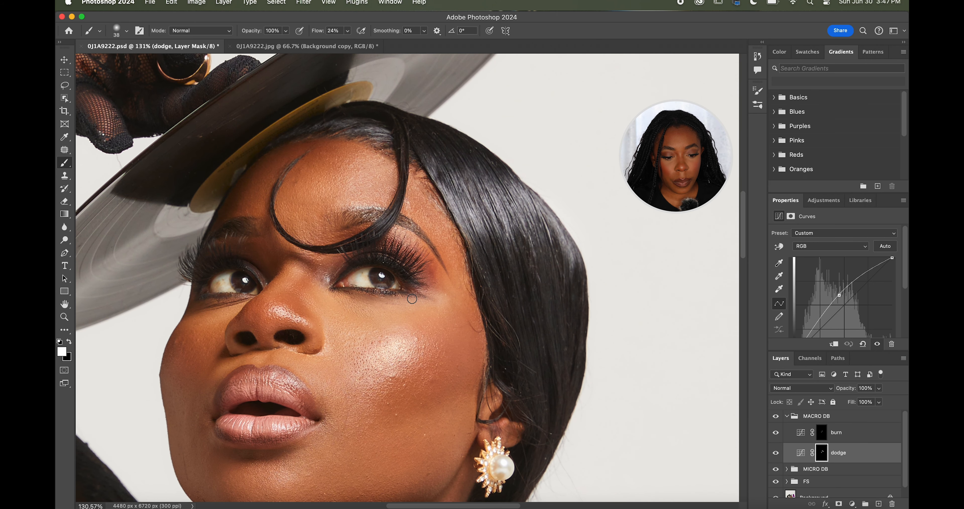
scroll(412, 299, up, 3)
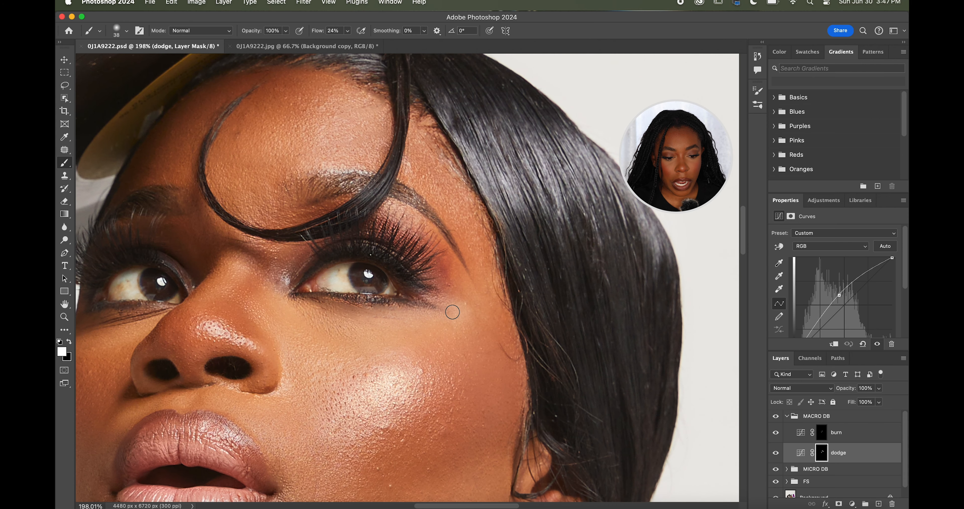
click(347, 30)
click(340, 42)
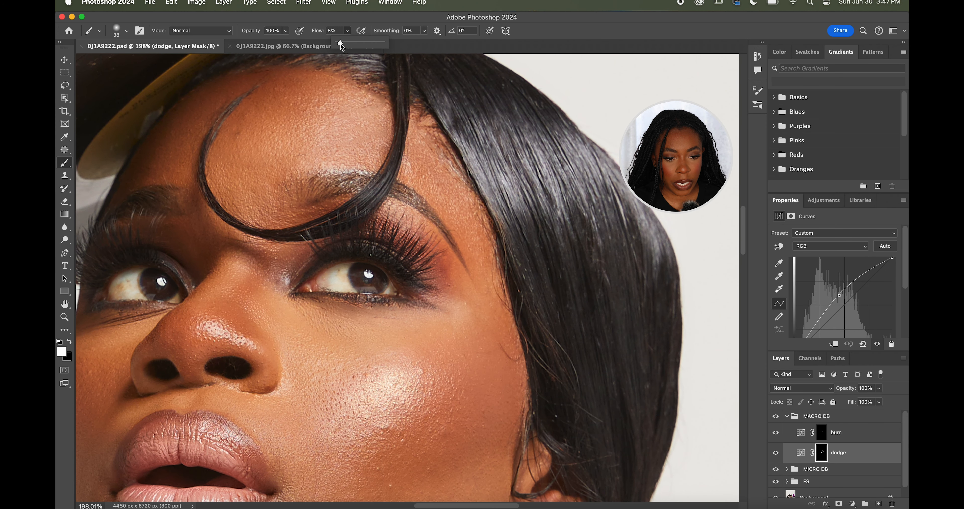
click(127, 30)
drag(122, 61, 119, 62)
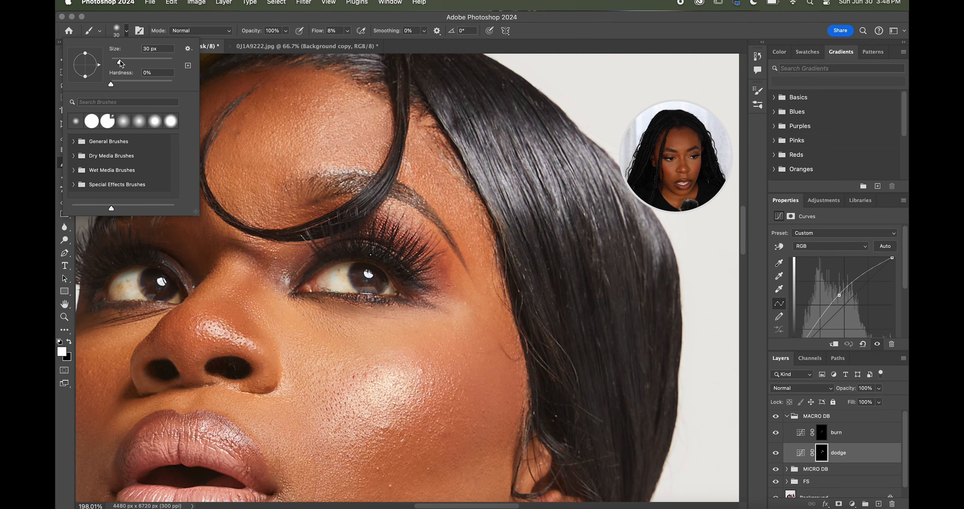
click(319, 193)
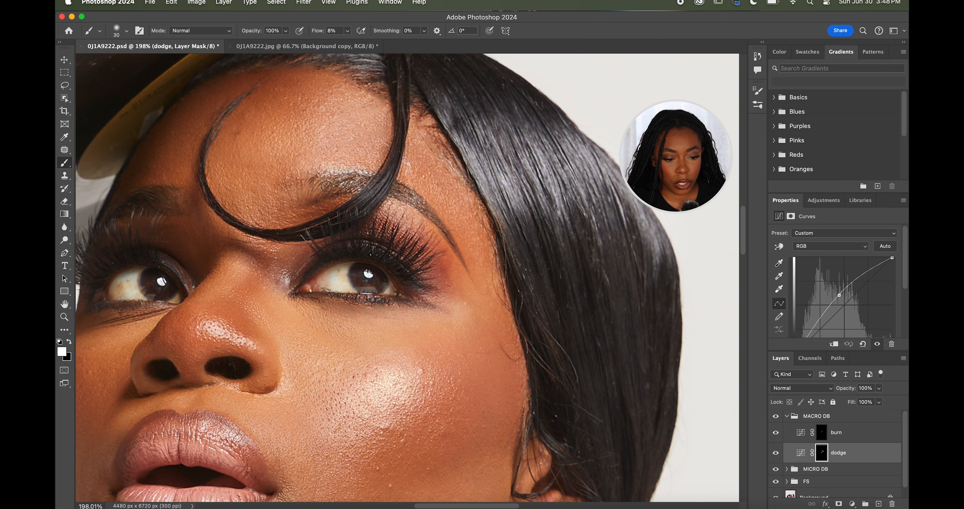
click(865, 434)
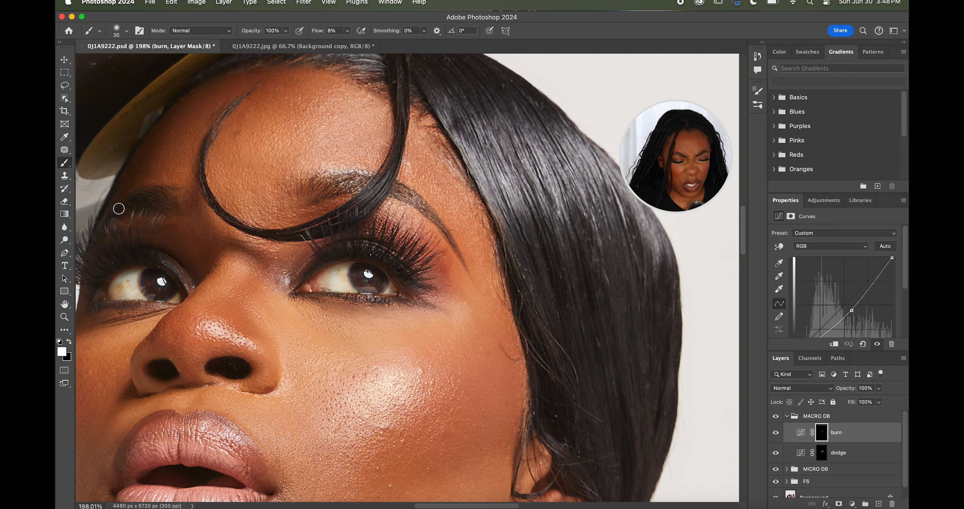
Step: Set the brush size to 300 px and burn the cheek below the cheekbone on the MACRO DB burn mask
key(super+minus)
key(super+minus)
key(super+minus)
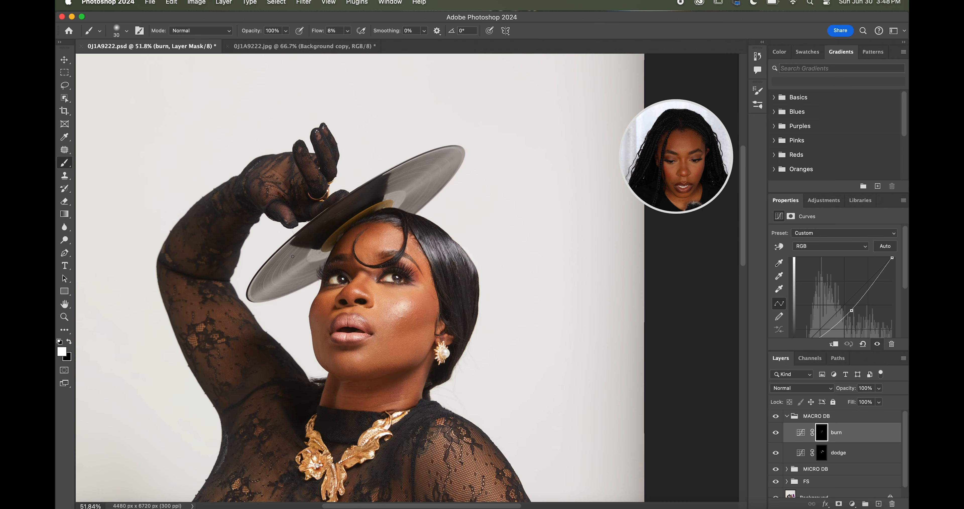
scroll(292, 256, down, 3)
scroll(293, 257, up, 2)
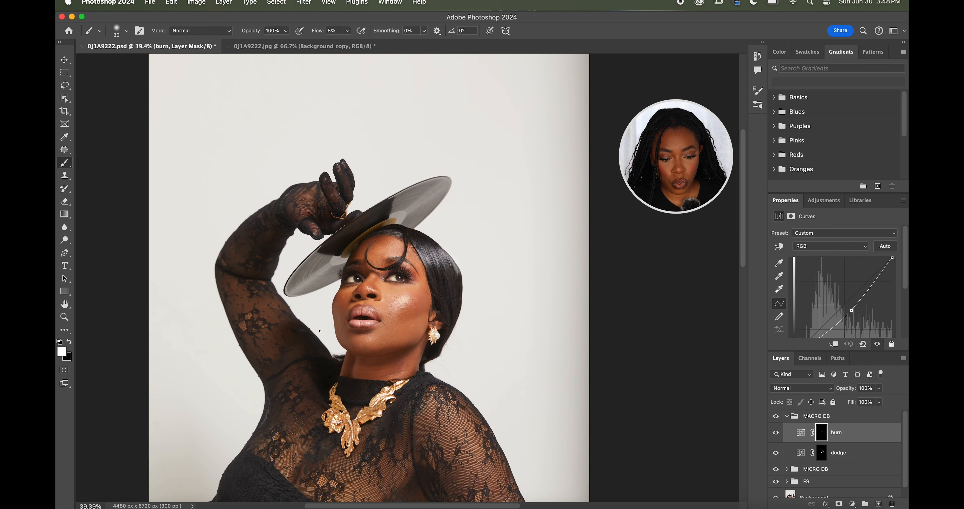
scroll(449, 309, up, 1)
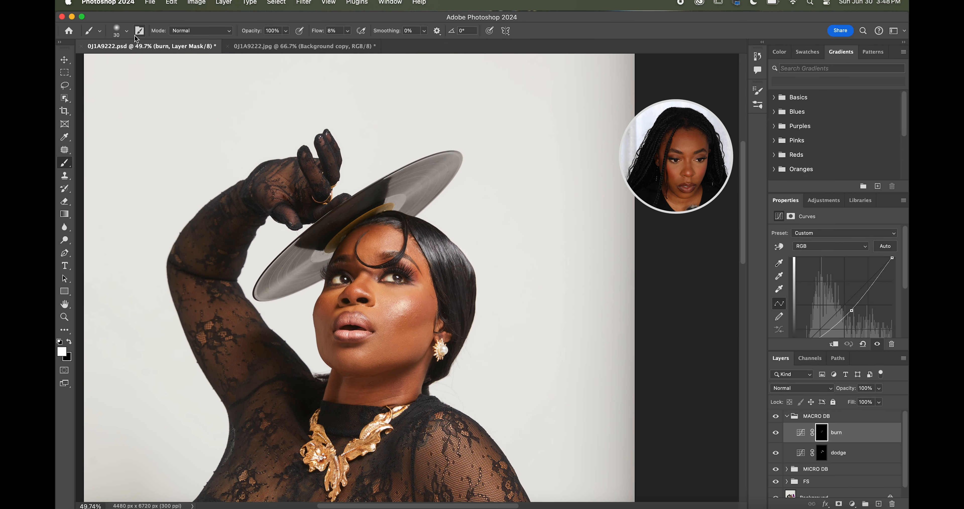
click(126, 31)
mouse_move(151, 62)
mouse_down()
mouse_move(168, 64)
mouse_move(160, 61)
mouse_up()
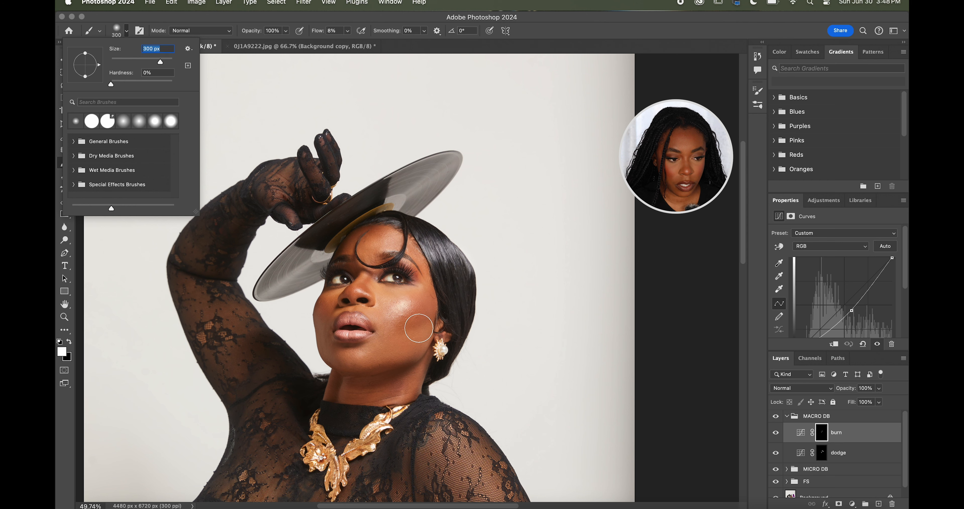
click(405, 324)
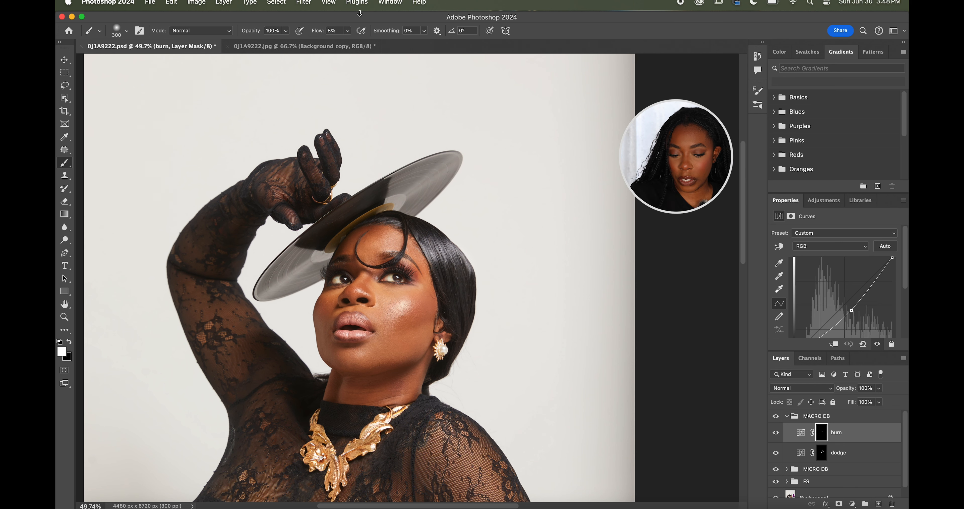
Step: Set the brush flow to 5% and burn the shadow areas of the face and neck on the MACRO DB burn mask
click(331, 31)
text(5)
key(Return)
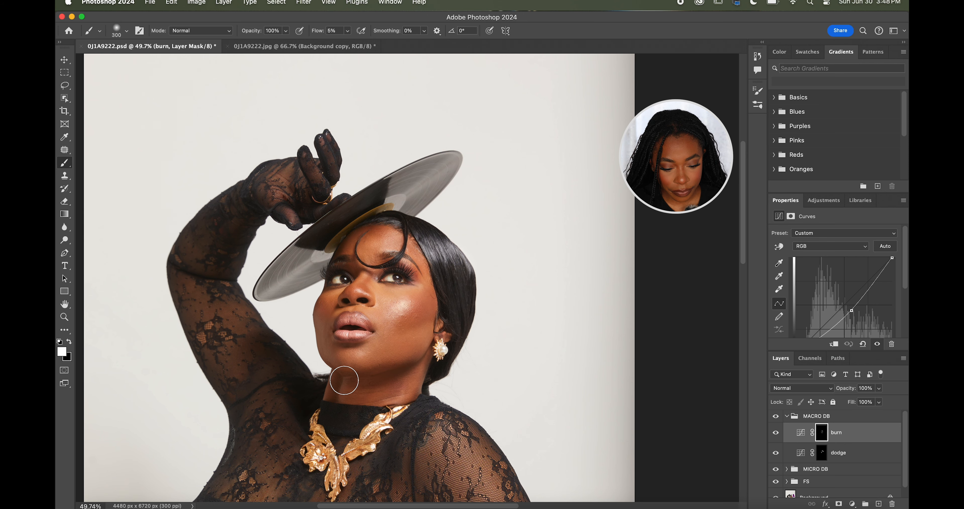
scroll(343, 367, up, 5)
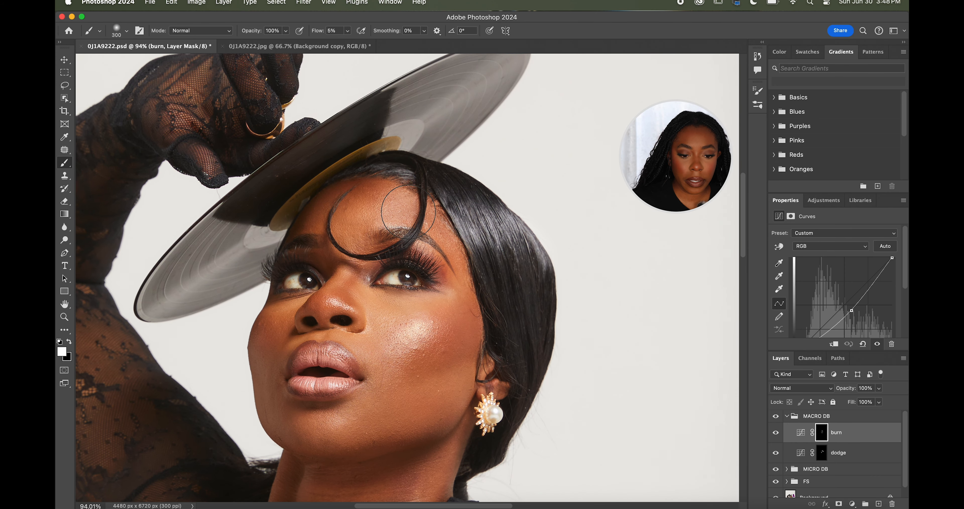
scroll(519, 370, down, 2)
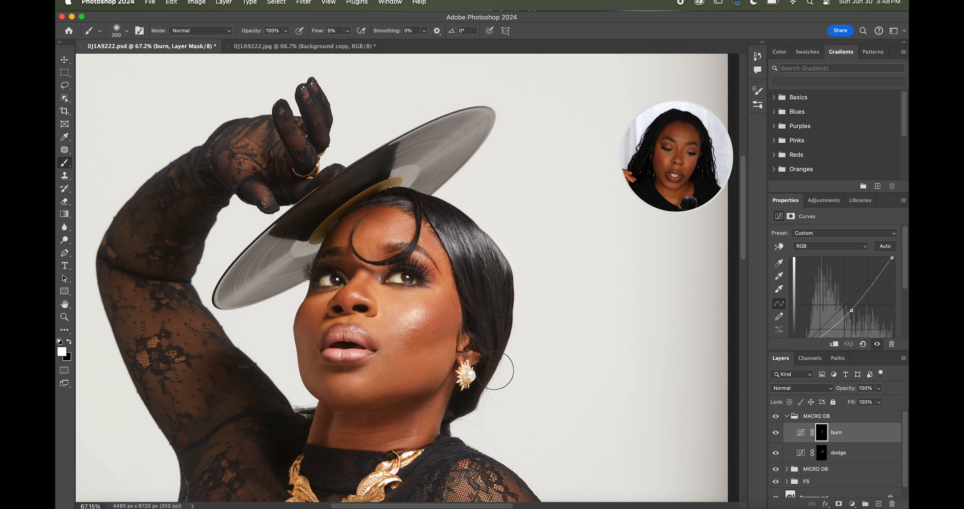
scroll(437, 391, down, 3)
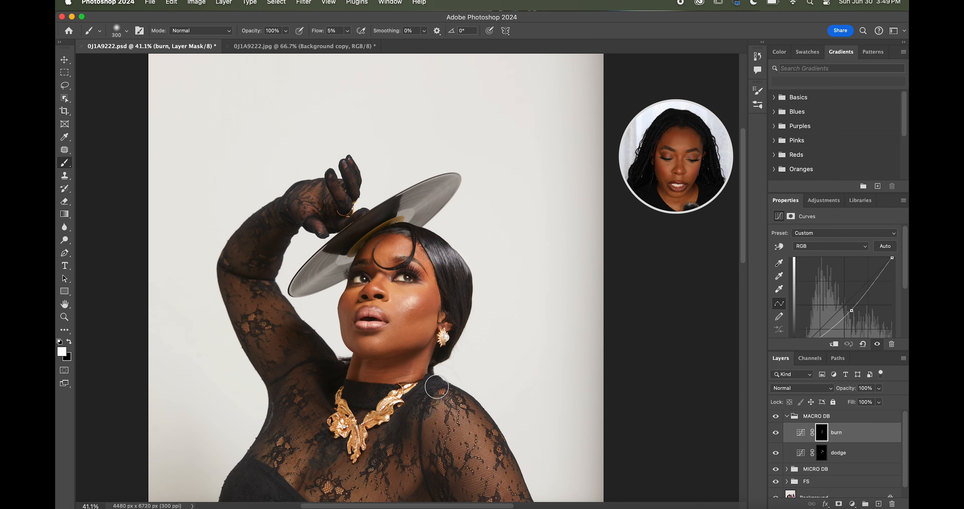
Step: Set the brush to 150 px with 42% flow and dodge the gold necklace on the MACRO DB dodge mask
scroll(437, 391, down, 3)
scroll(599, 383, up, 1)
click(842, 453)
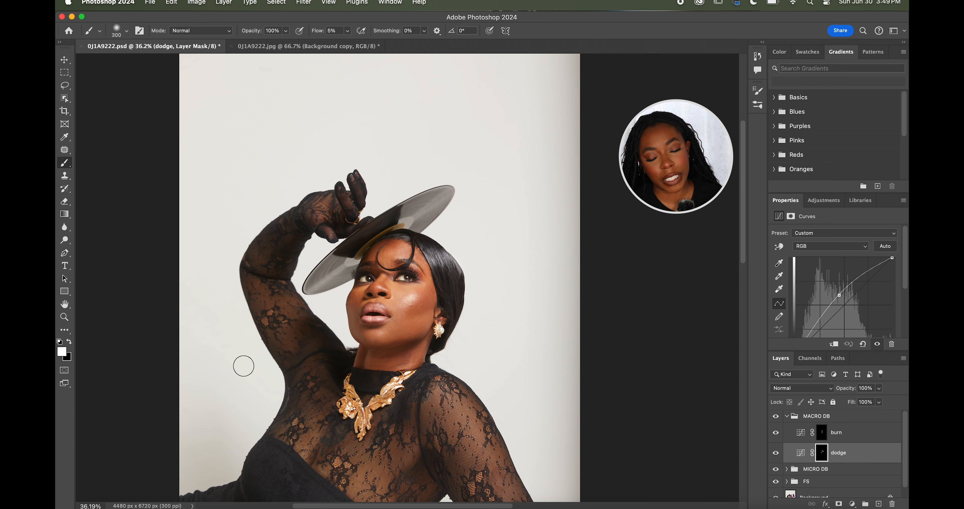
scroll(256, 346, up, 3)
scroll(257, 347, up, 1)
scroll(257, 347, up, 4)
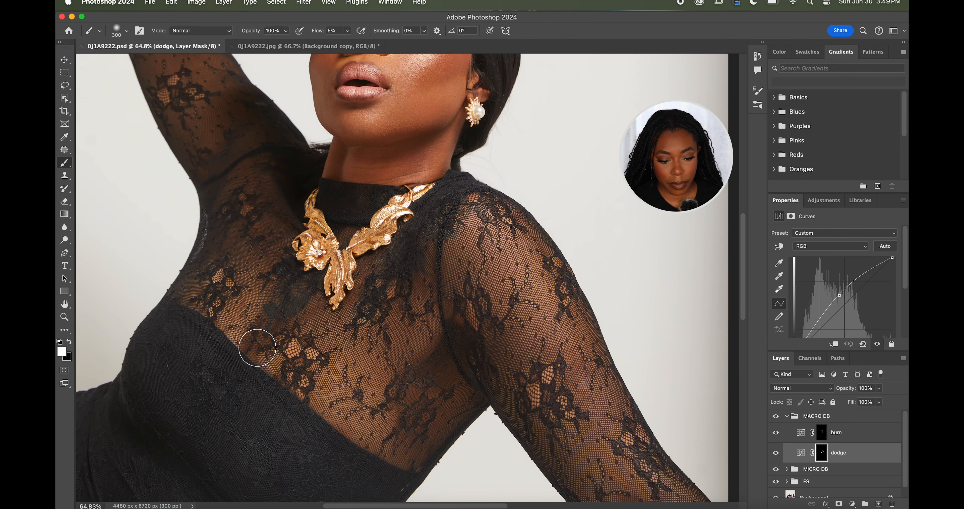
scroll(258, 348, up, 2)
scroll(256, 347, up, 3)
drag(347, 30, 364, 45)
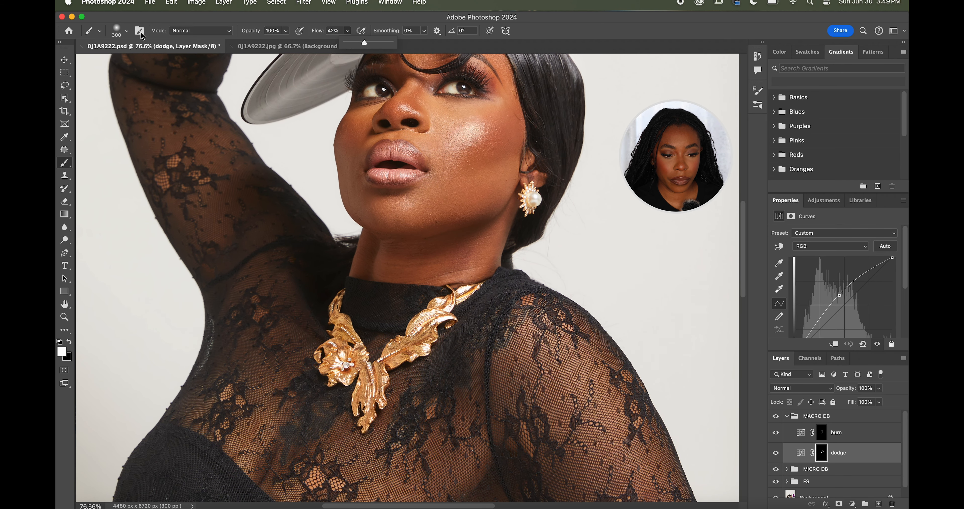
click(126, 30)
click(151, 60)
mouse_move(354, 349)
mouse_down()
mouse_move(366, 381)
mouse_move(446, 326)
mouse_move(367, 374)
mouse_move(360, 393)
mouse_up()
scroll(406, 276, down, 10)
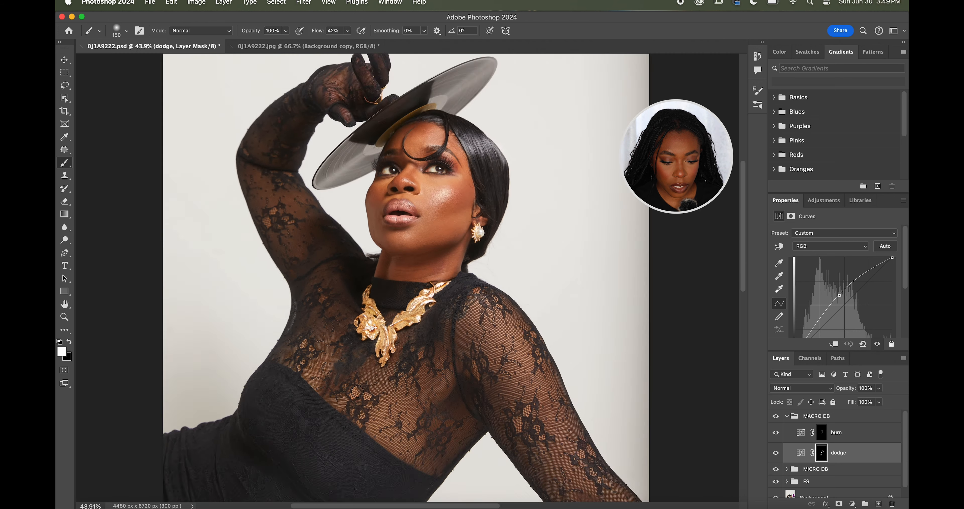
scroll(440, 259, up, 7)
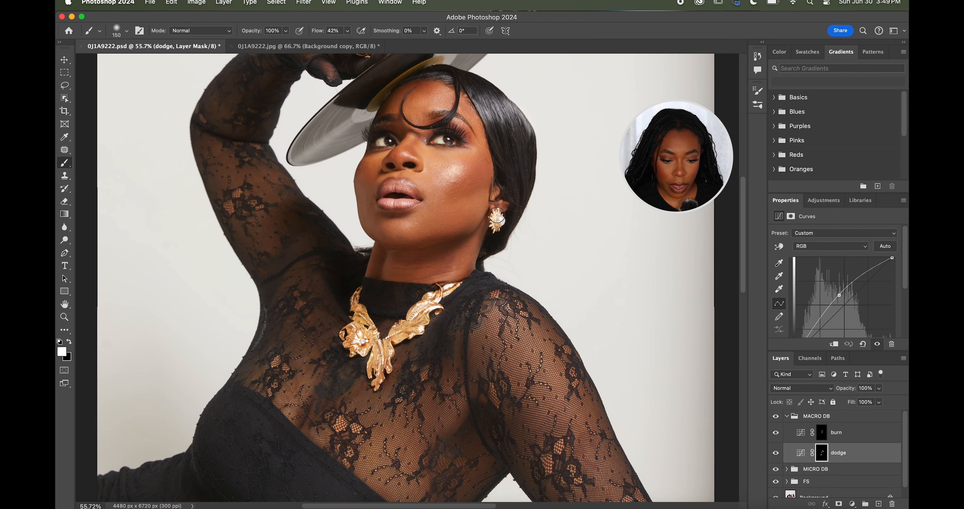
scroll(472, 253, down, 7)
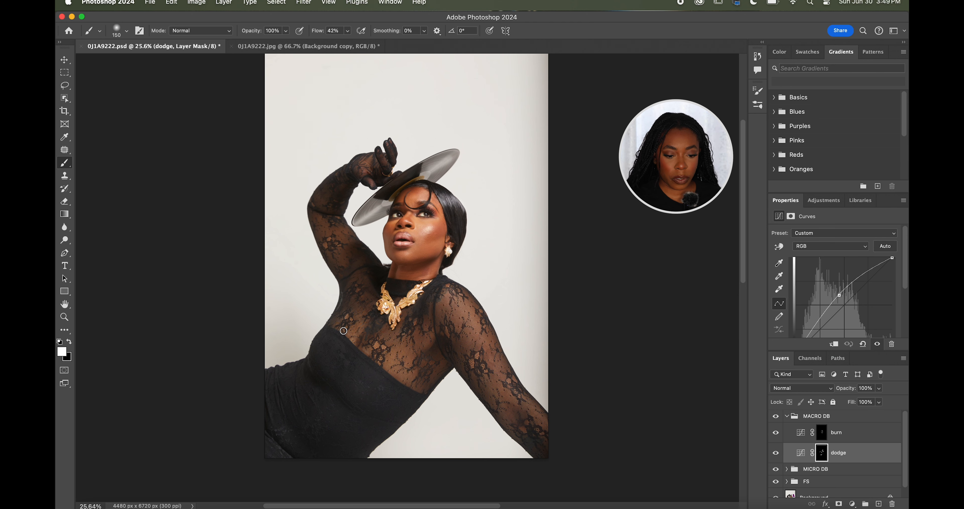
Step: Switch to the MACRO DB burn mask and set the brush flow to 12%
scroll(342, 330, down, 3)
scroll(342, 330, up, 1)
scroll(342, 331, up, 3)
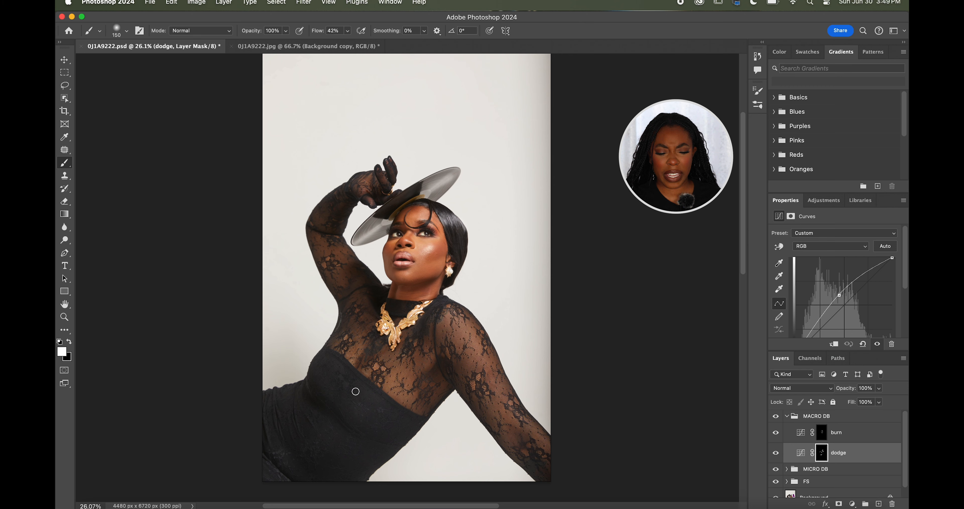
click(856, 434)
click(347, 30)
drag(332, 43, 333, 43)
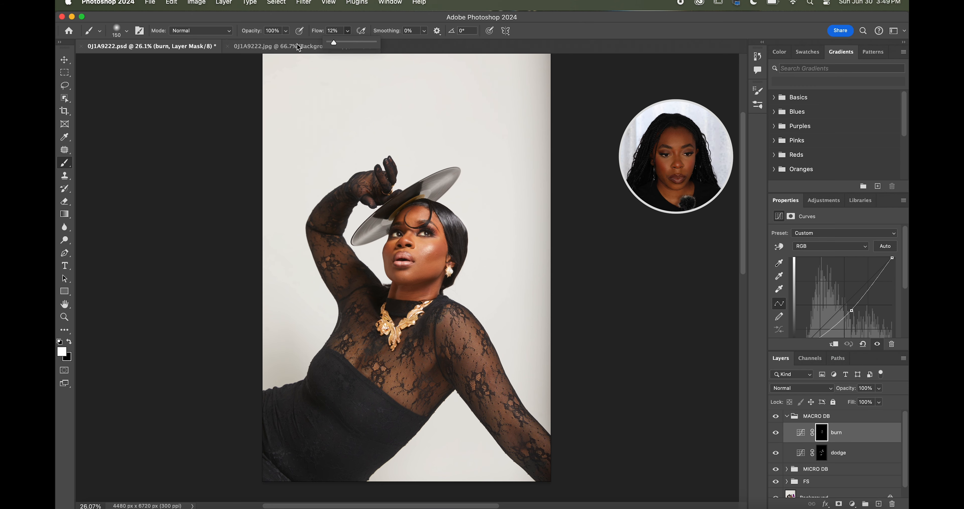